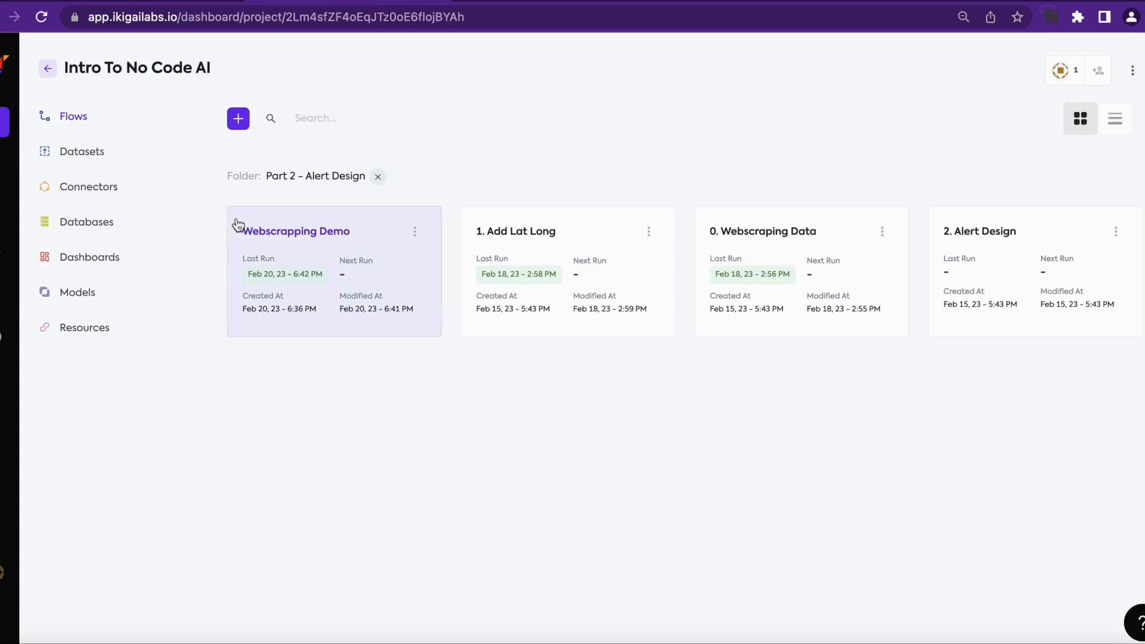
Step: Create a new flow named 'Alert design demo' in the Part 2 - Alert Design folder
left_click(238, 123)
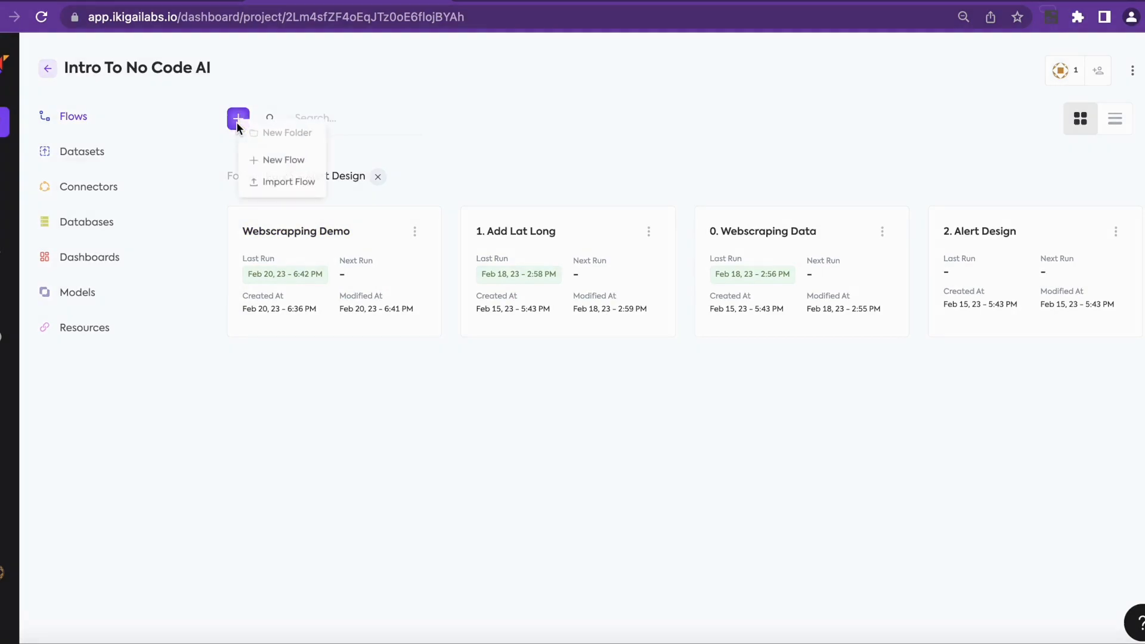
left_click(271, 161)
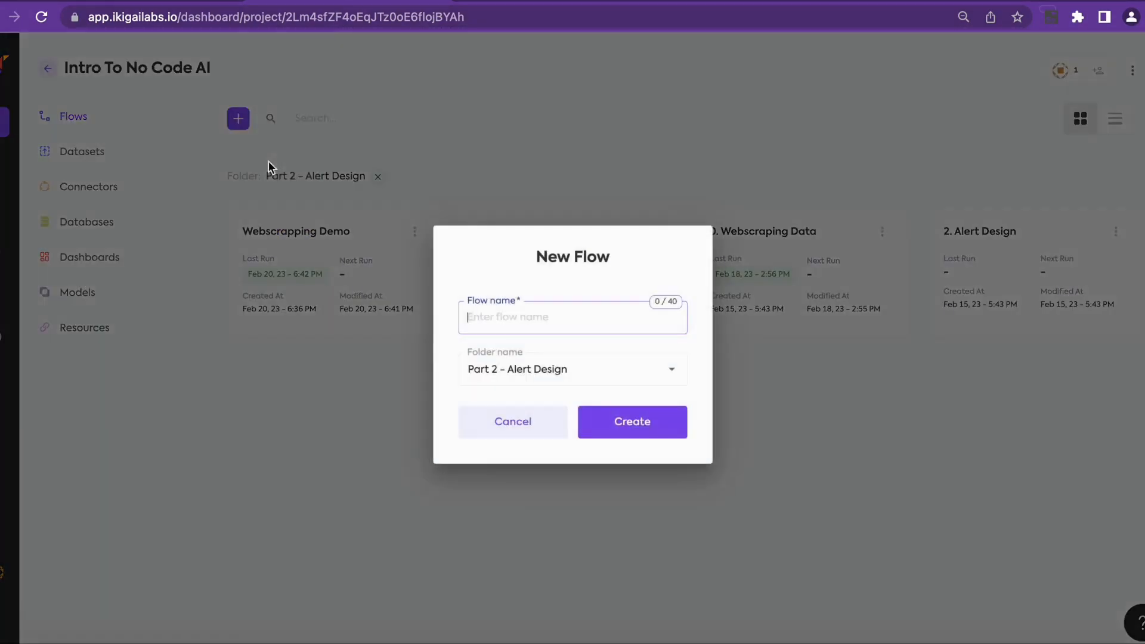
type("Alert design demo")
left_click(623, 431)
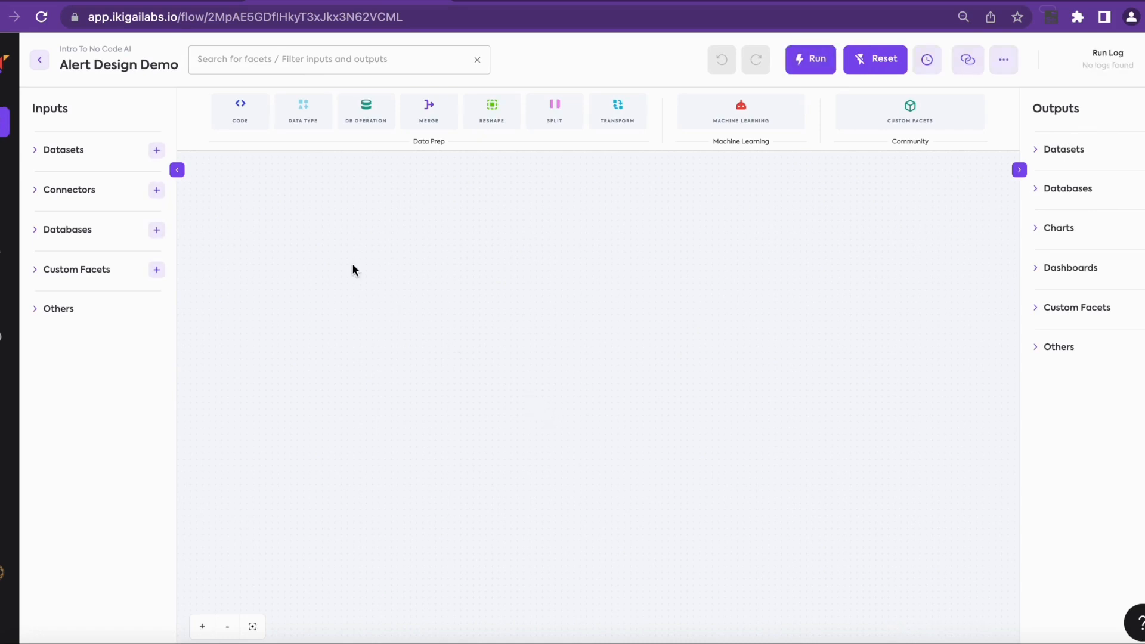
Step: Drag the Stitched Housing dataset onto the canvas, preview its rows, and nudge the node up-left
left_click(36, 150)
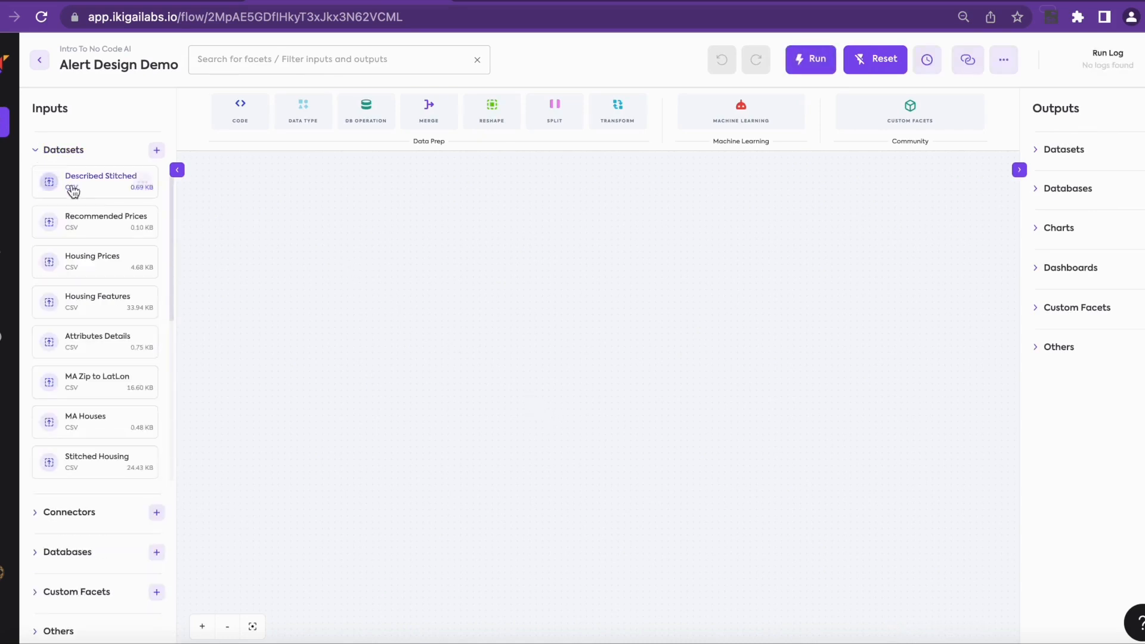
scroll(87, 270, "down", 1)
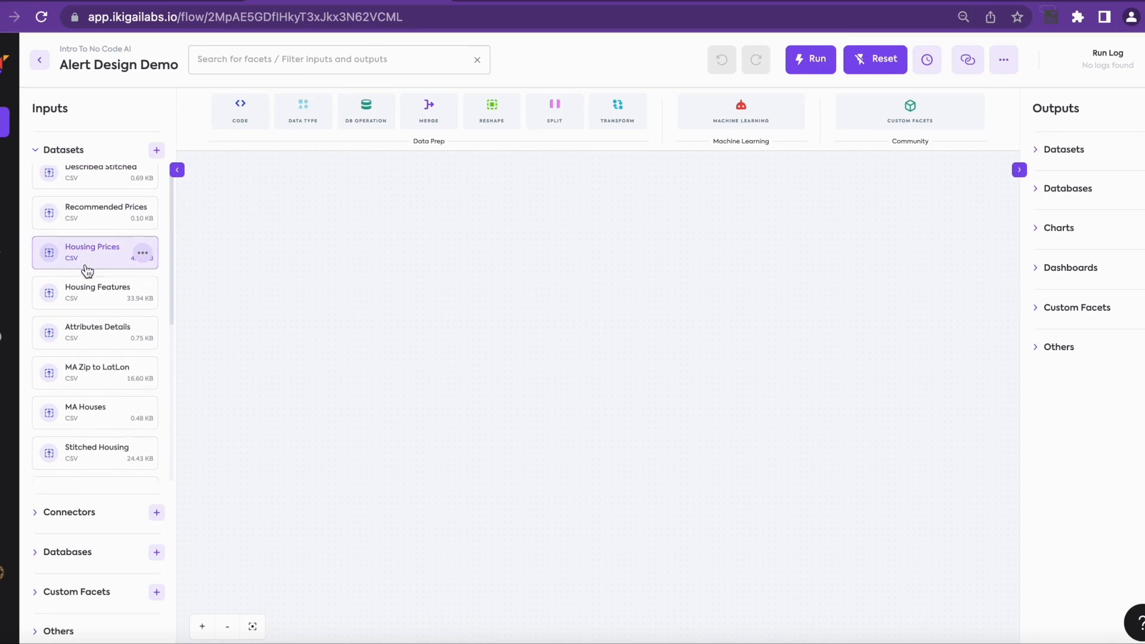
scroll(88, 268, "down", 1)
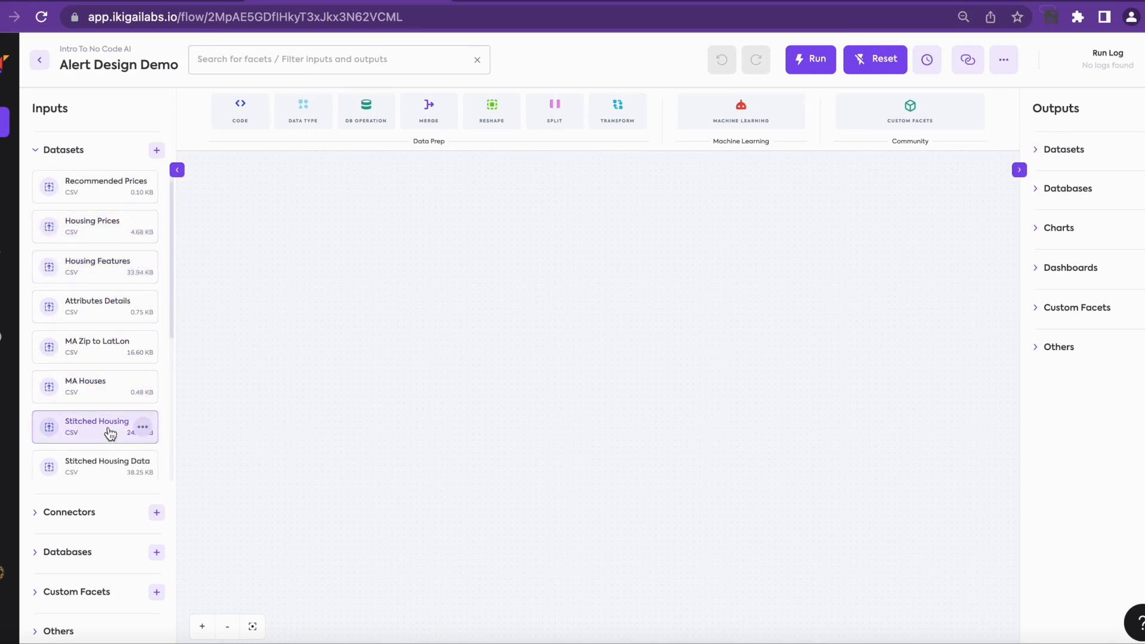
left_click_drag(111, 434, 345, 324)
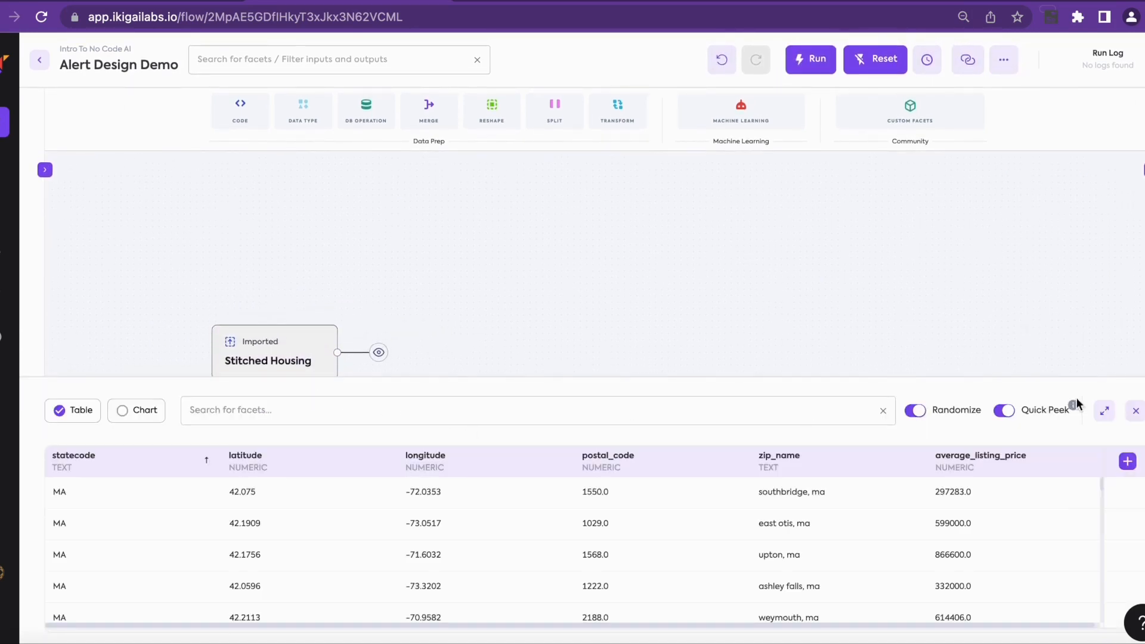
left_click(1105, 410)
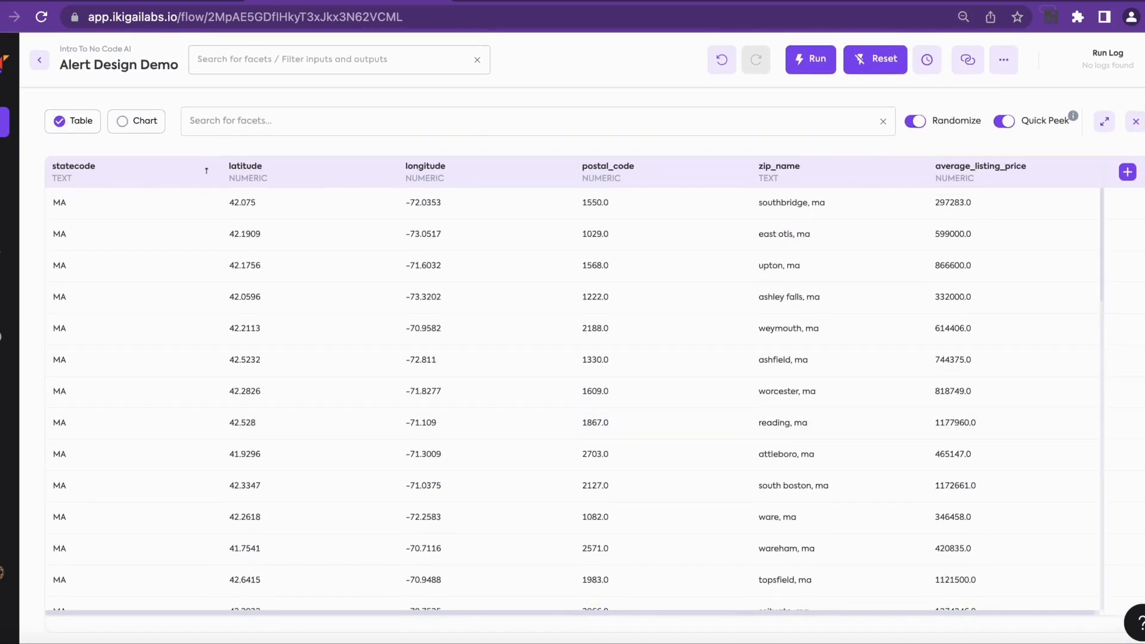
left_click(1136, 121)
left_click(399, 338)
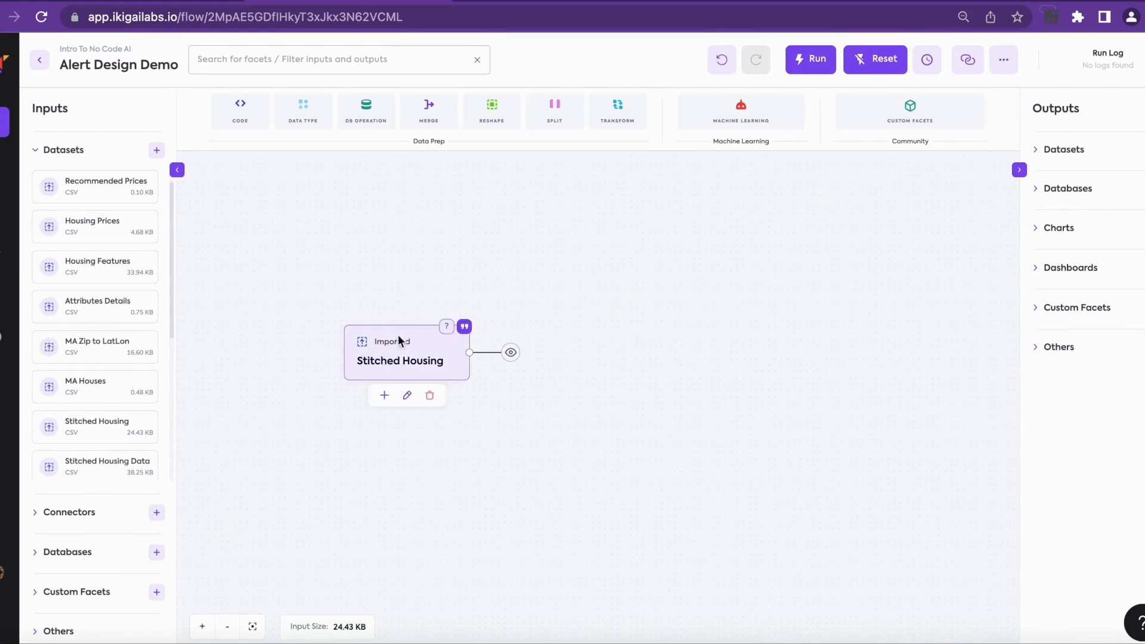
left_click_drag(388, 349, 371, 327)
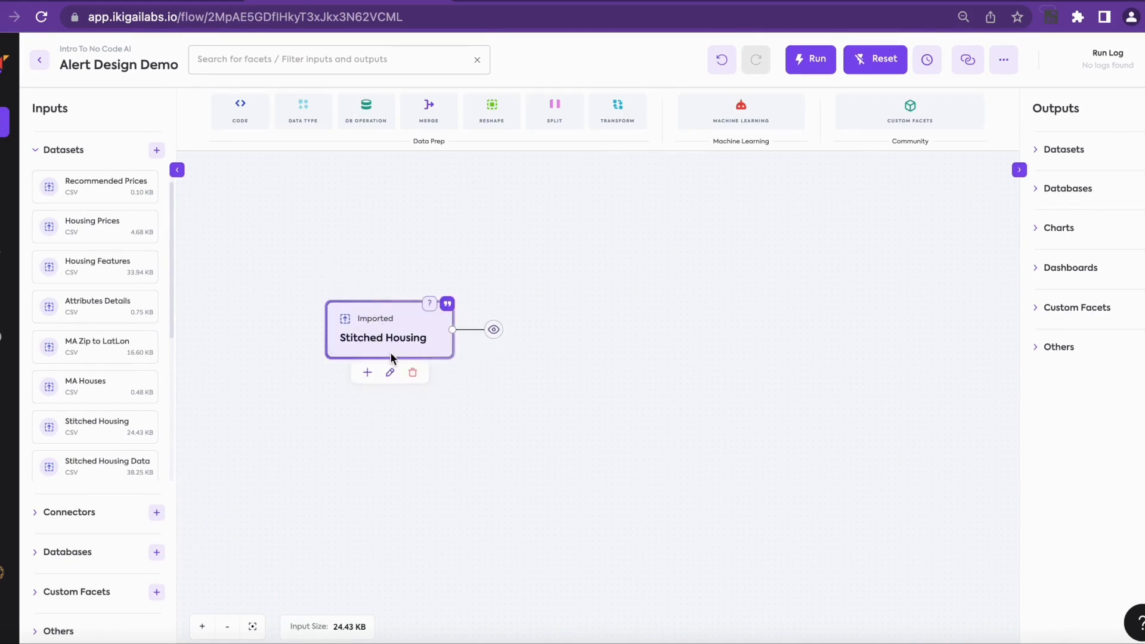
Step: Add a Filter facet linked after the Stitched Housing node
left_click(369, 373)
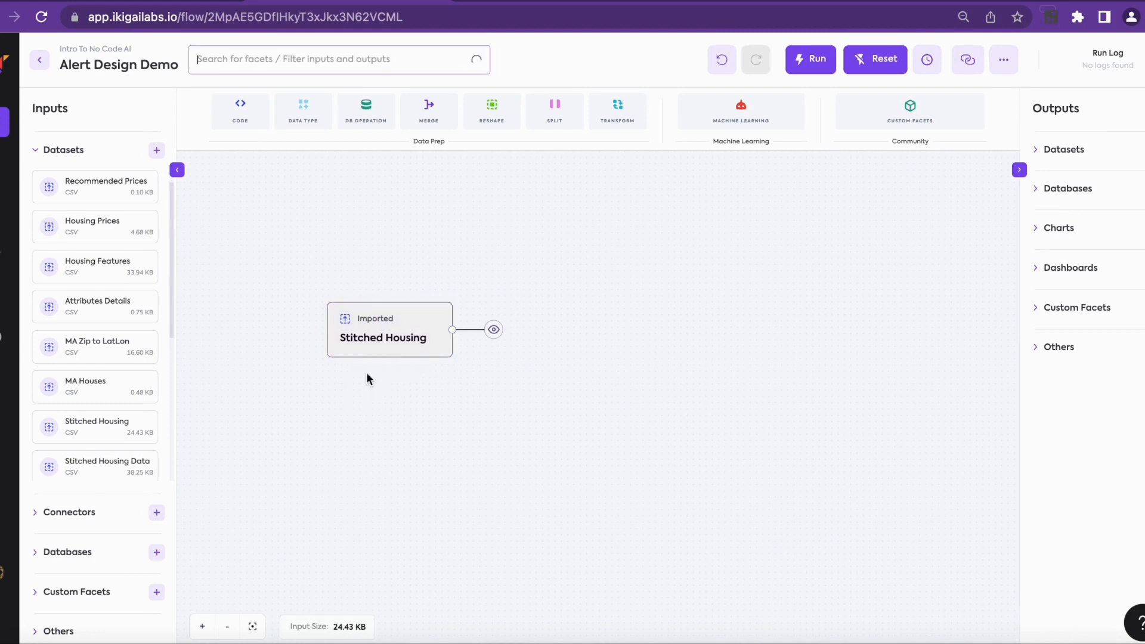
type("filter")
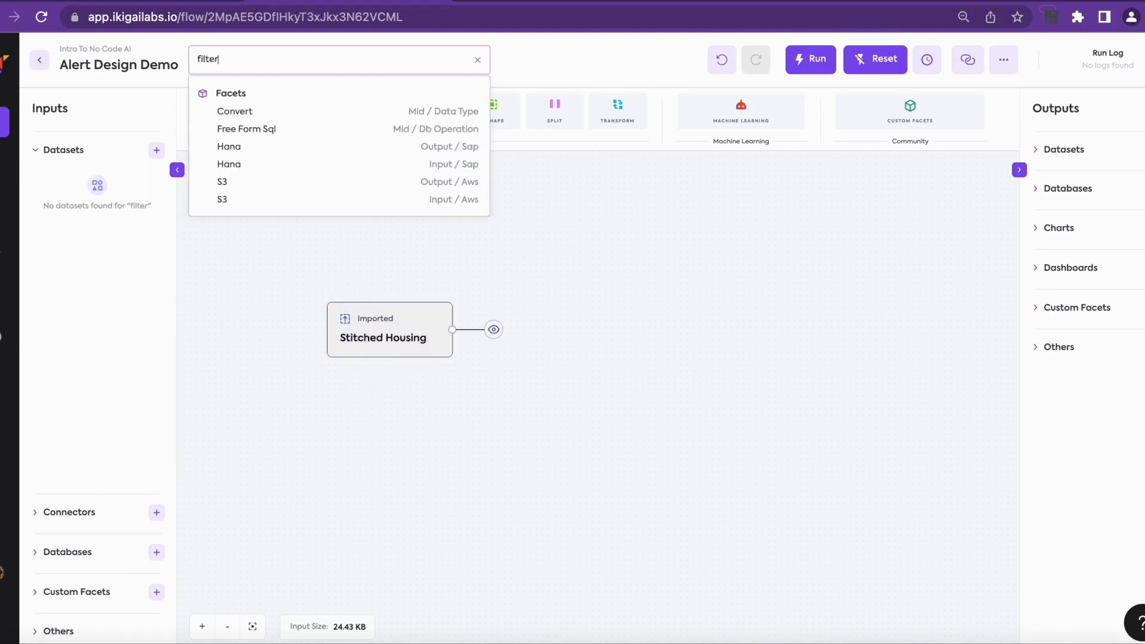
left_click(287, 115)
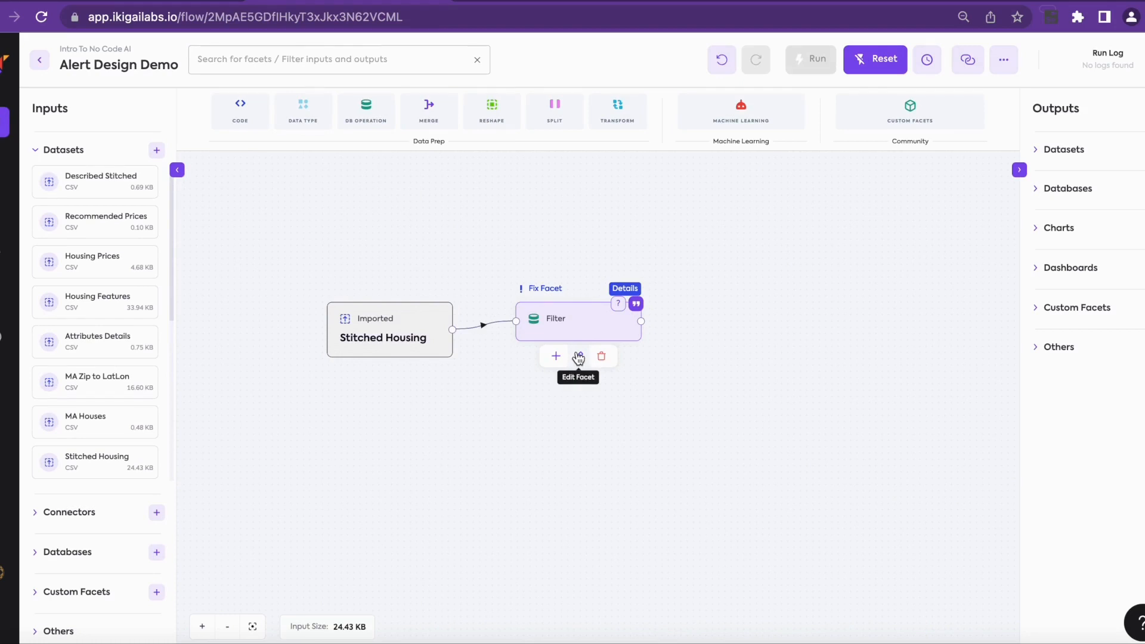
Step: Name the filter 'Less than 200K' with condition [average_listing_price]<200000
left_click(579, 357)
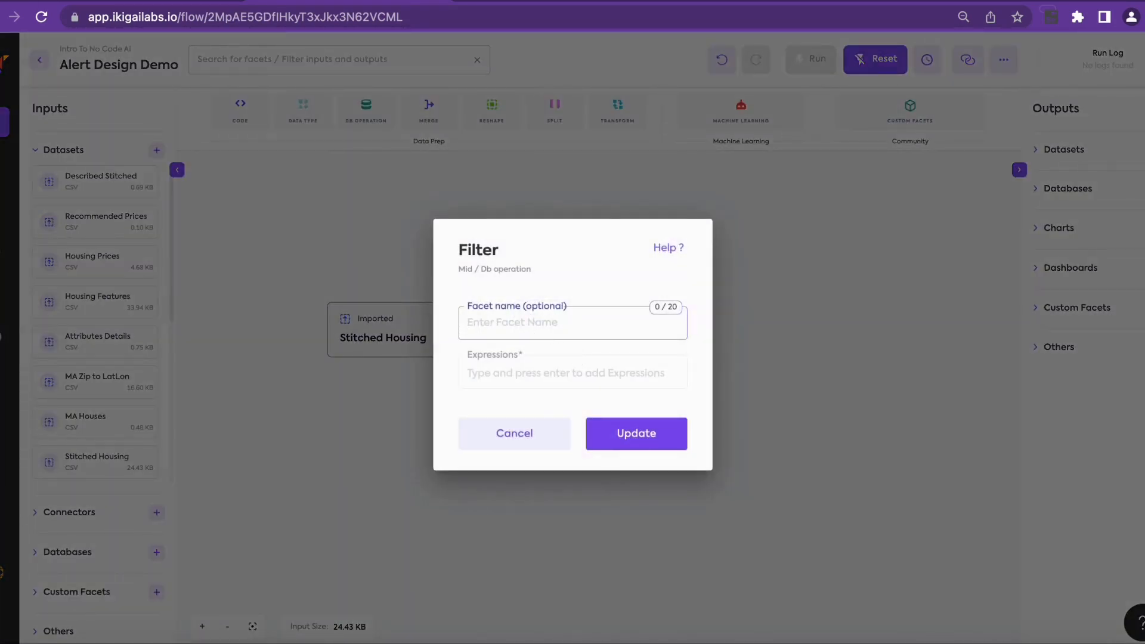
type("Less than 200K")
left_click(497, 373)
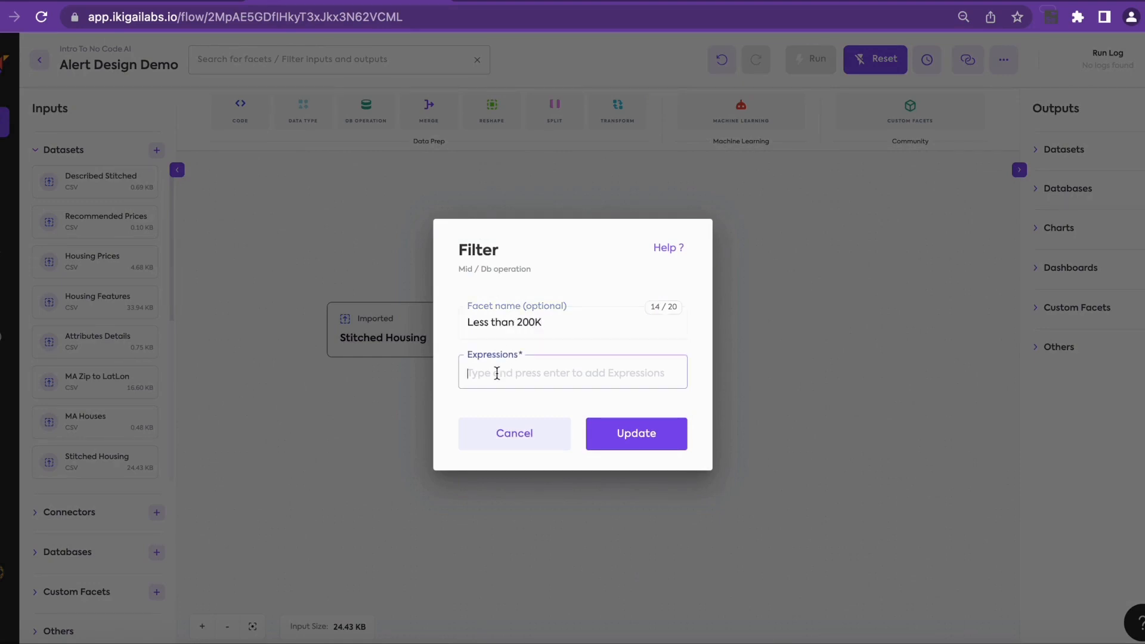
type("[")
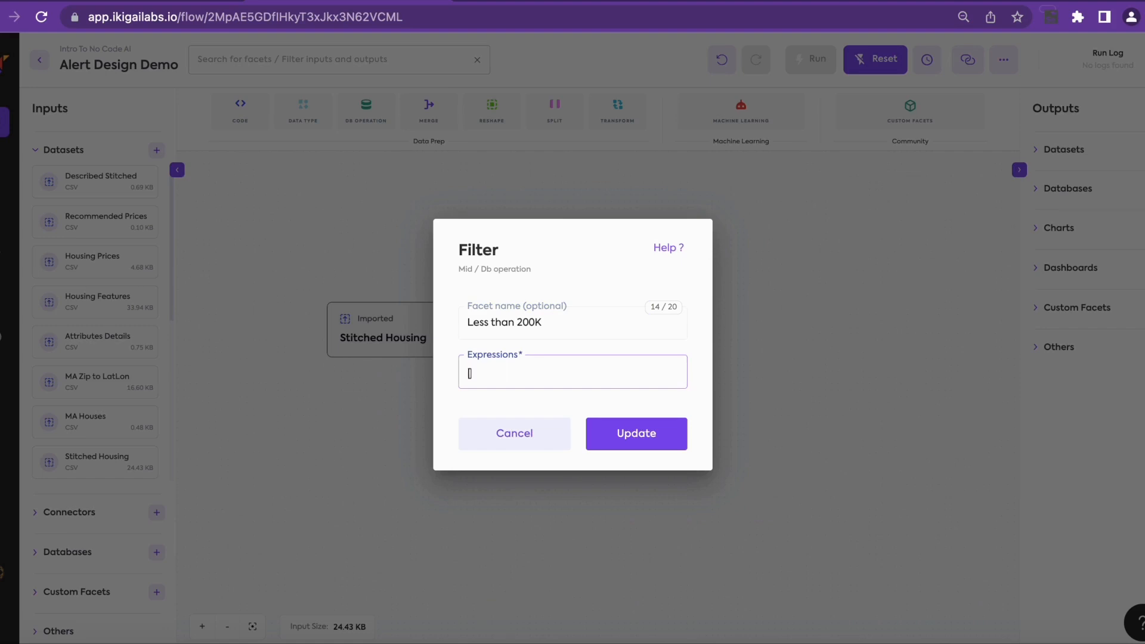
type("average_listing_price]<2")
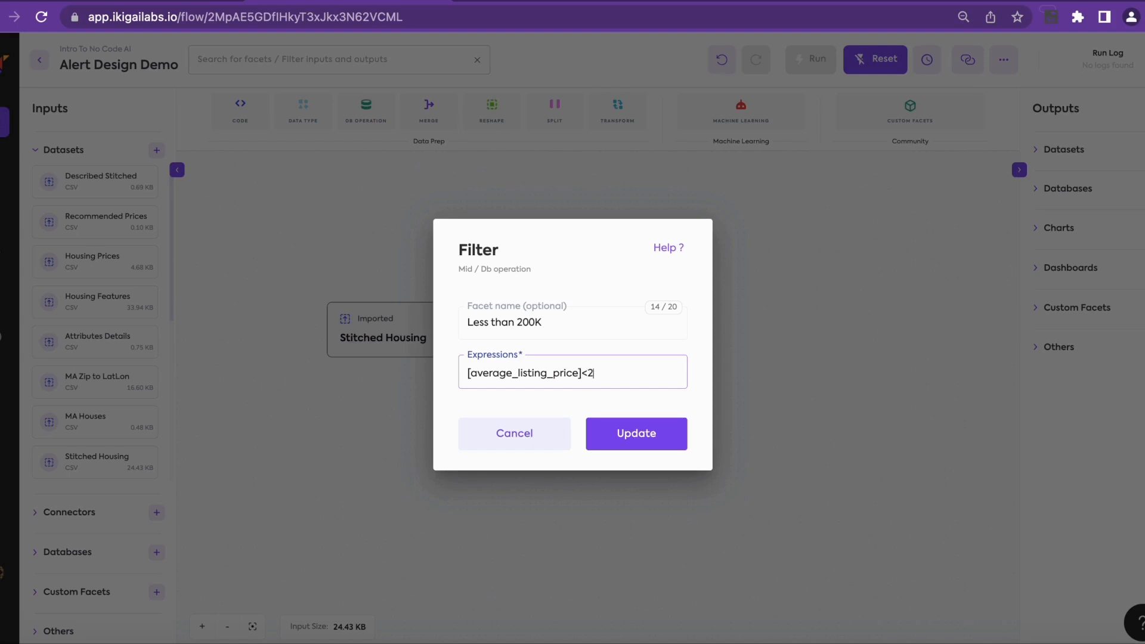
type("00000")
key("Return")
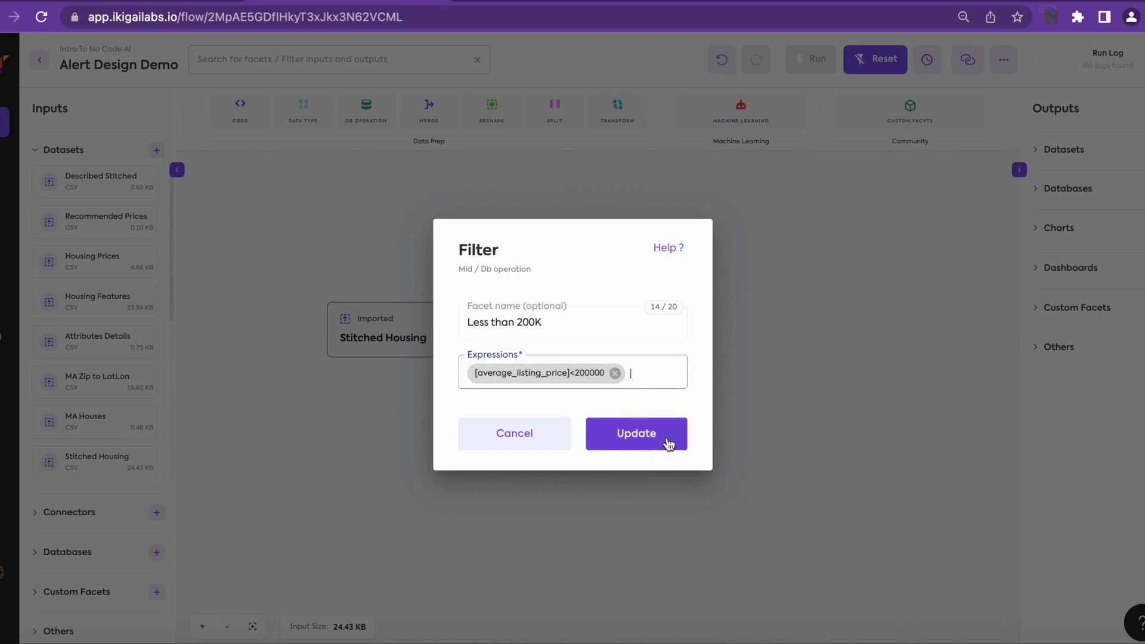
left_click(663, 440)
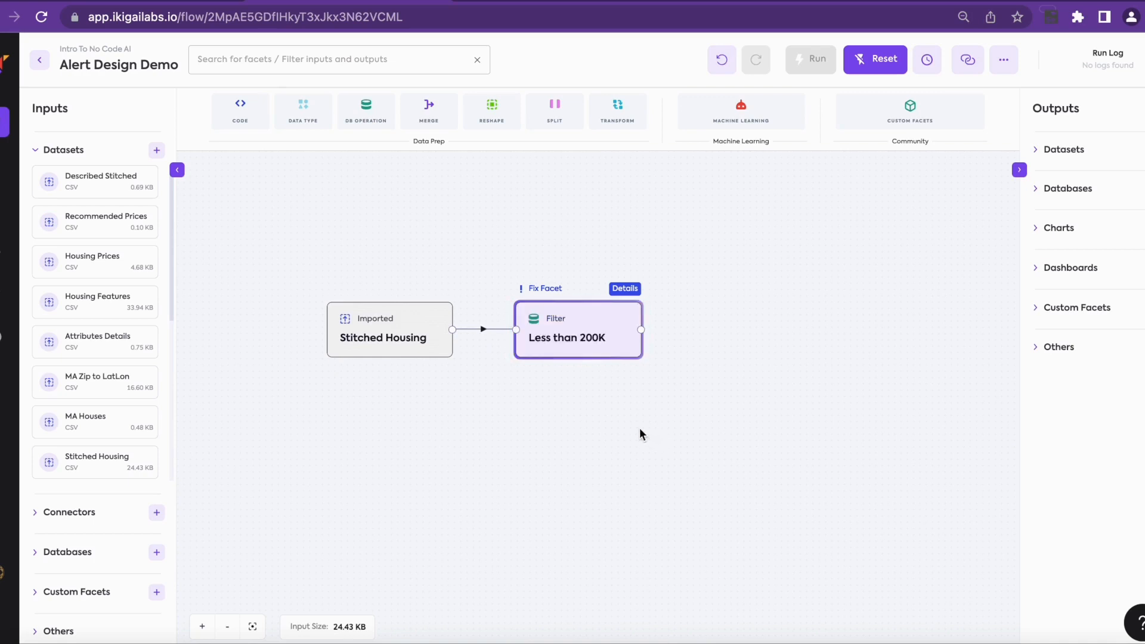
Step: Add a Copy facet after the Less than 200K filter
mouse_move(603, 340)
left_click(554, 373)
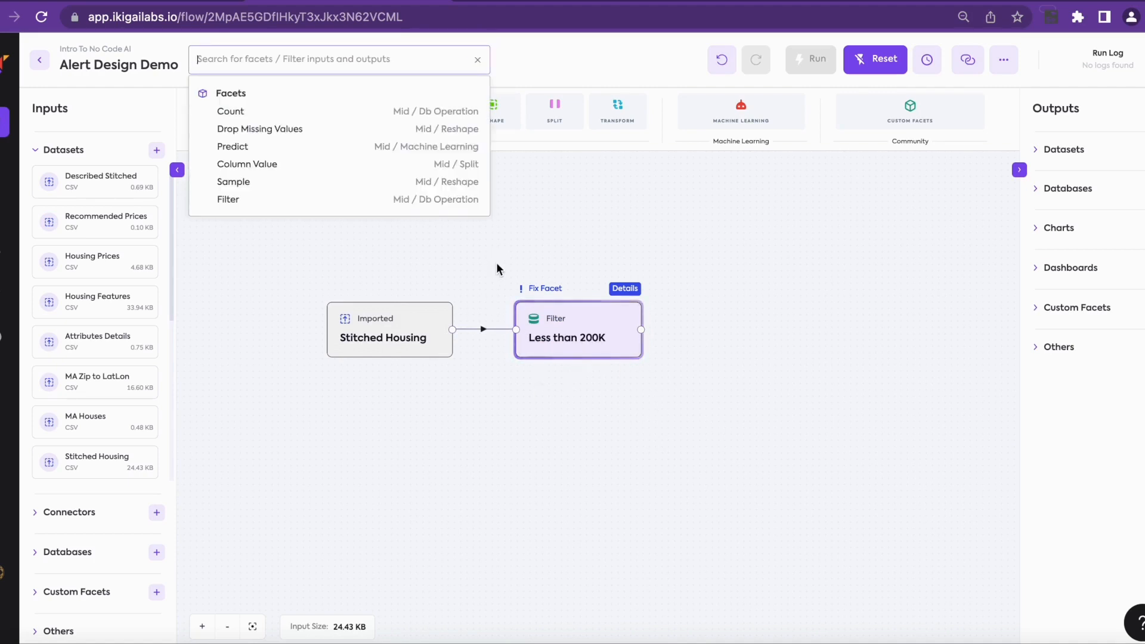
type("copy")
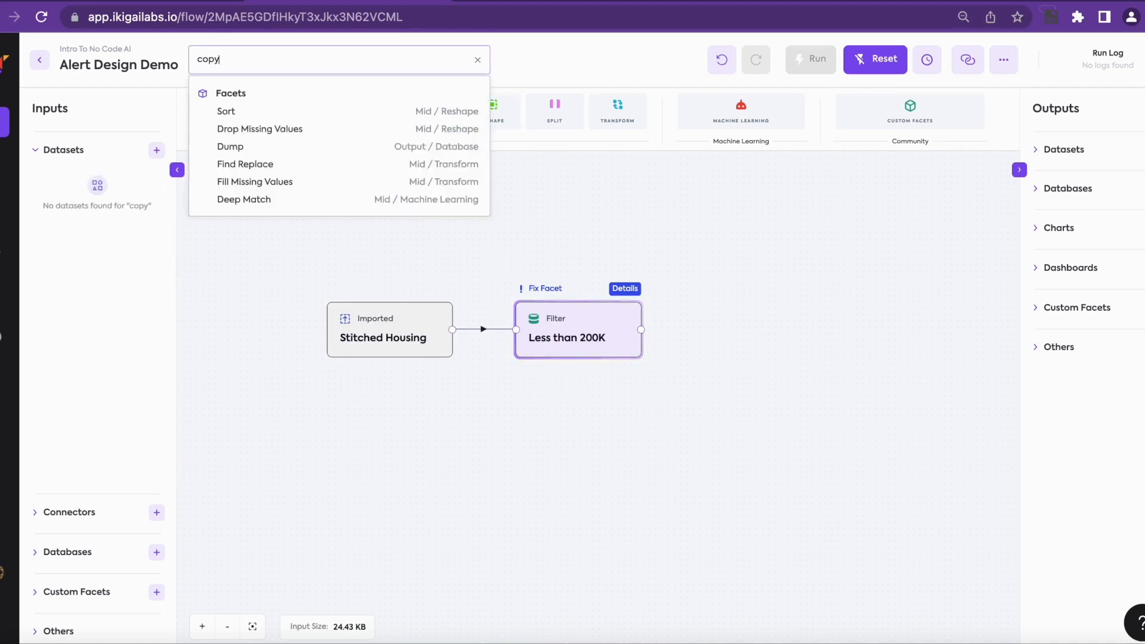
left_click(342, 113)
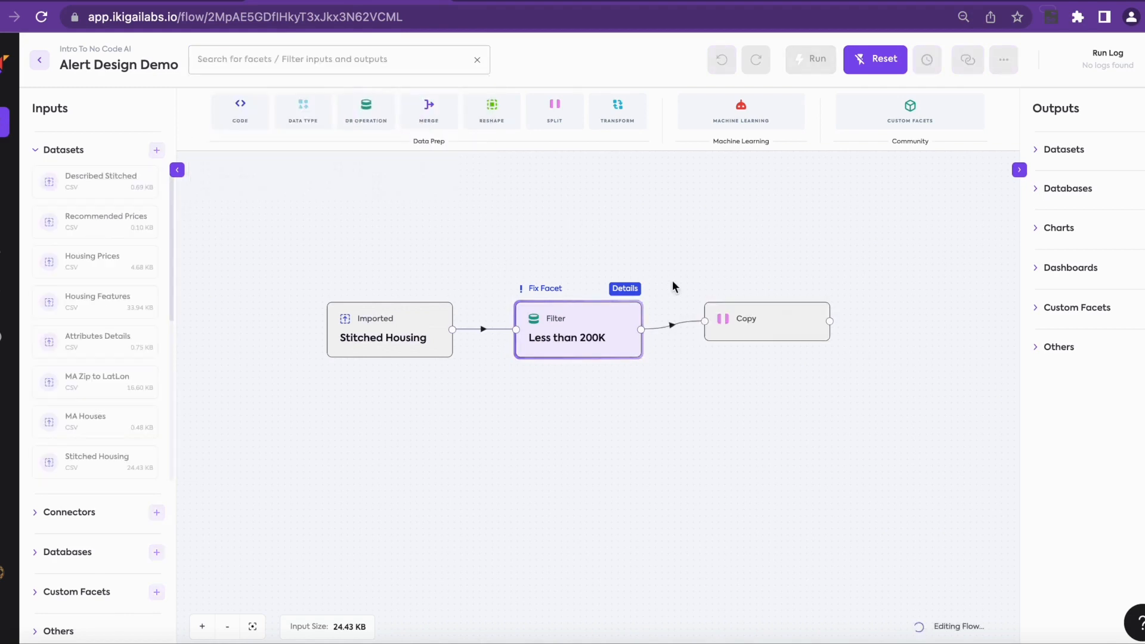
Step: Set the Copy facet to make 2 copies
mouse_move(732, 331)
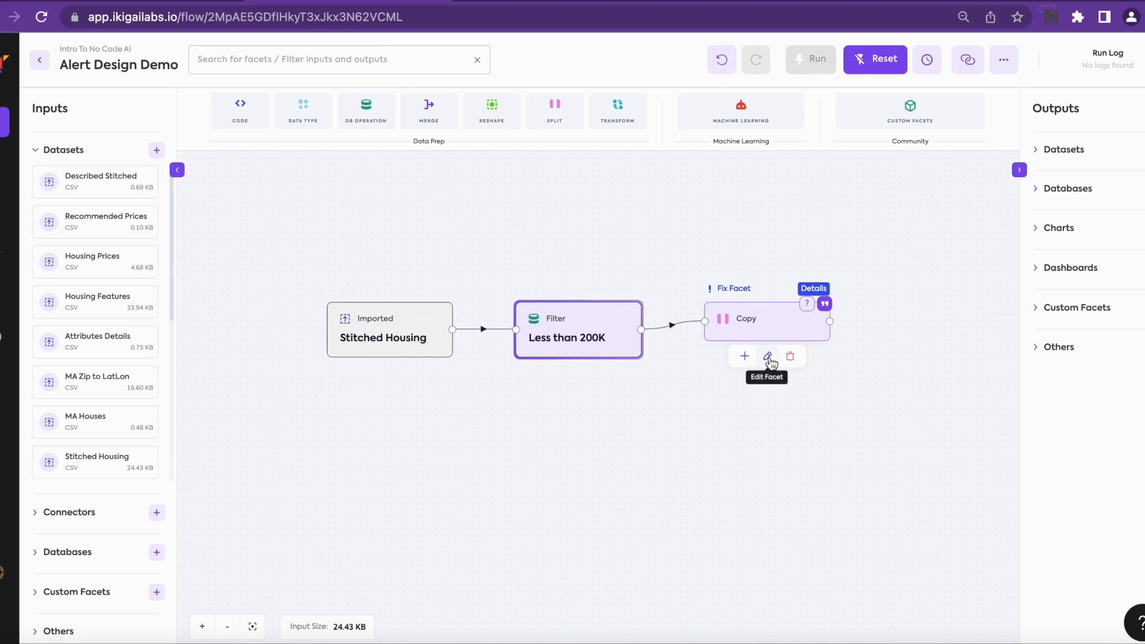
left_click(769, 357)
left_click(585, 369)
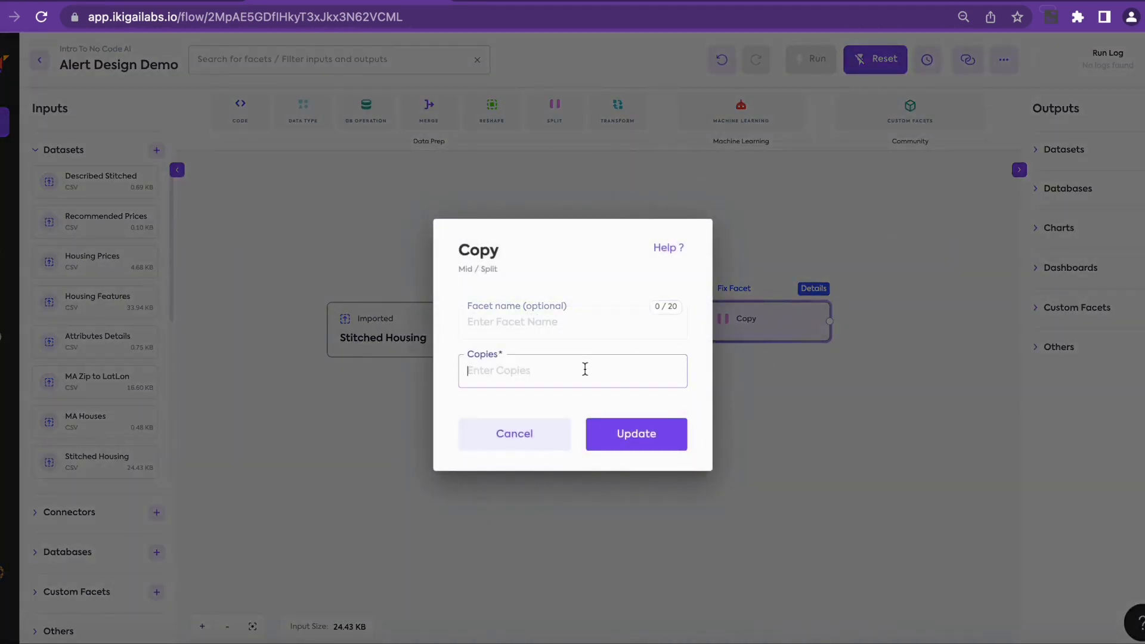
type("2")
left_click(639, 445)
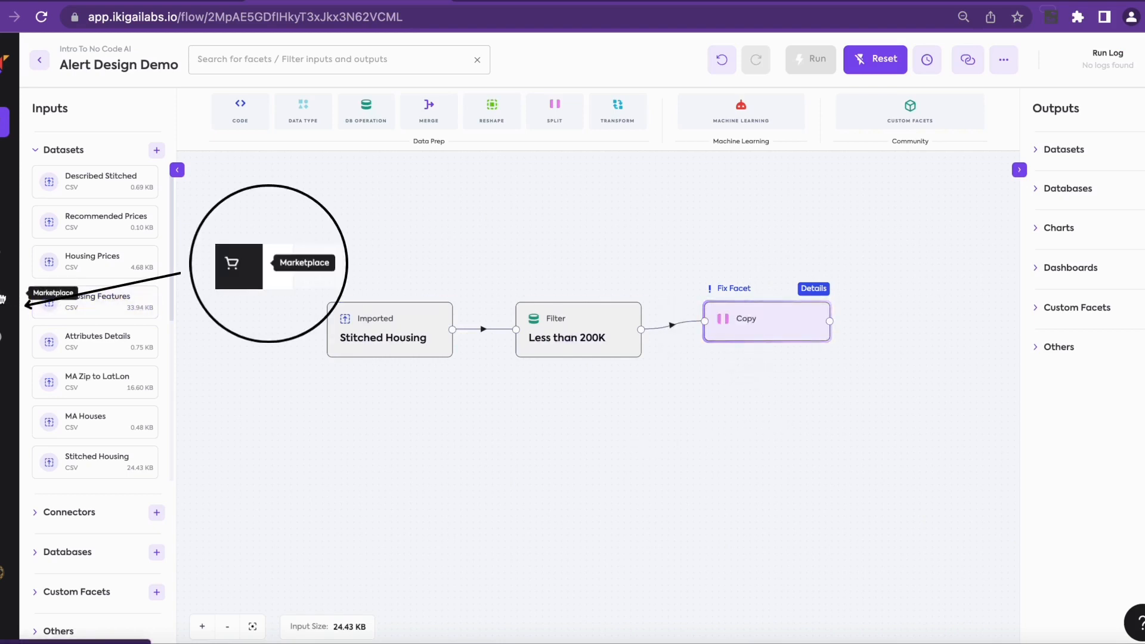
left_click(3, 298)
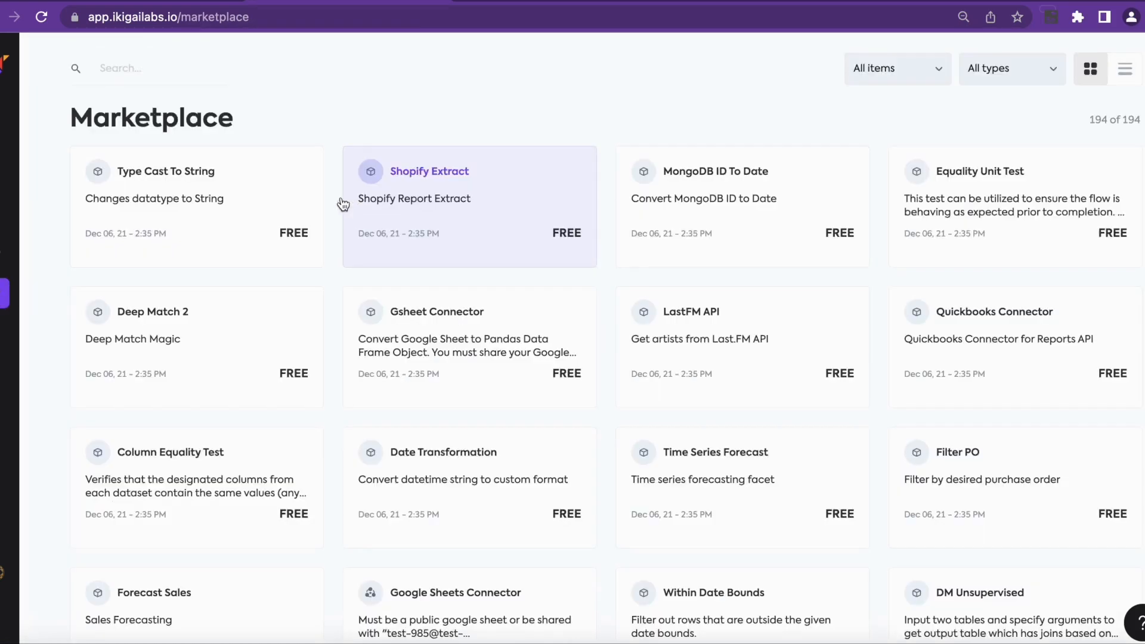
left_click(159, 70)
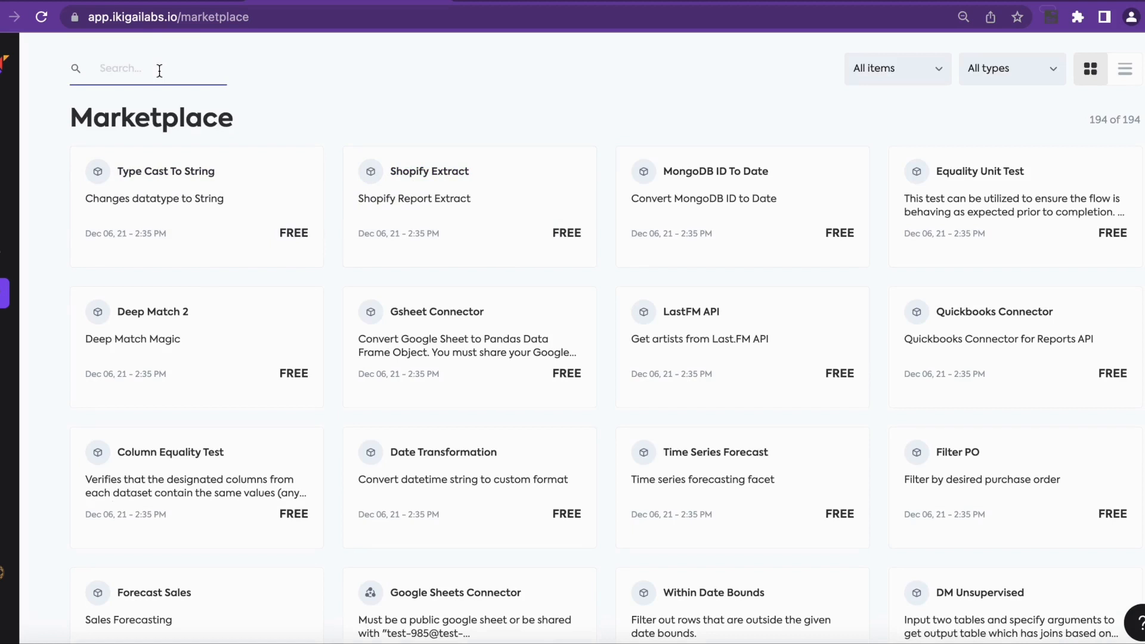
type("ema")
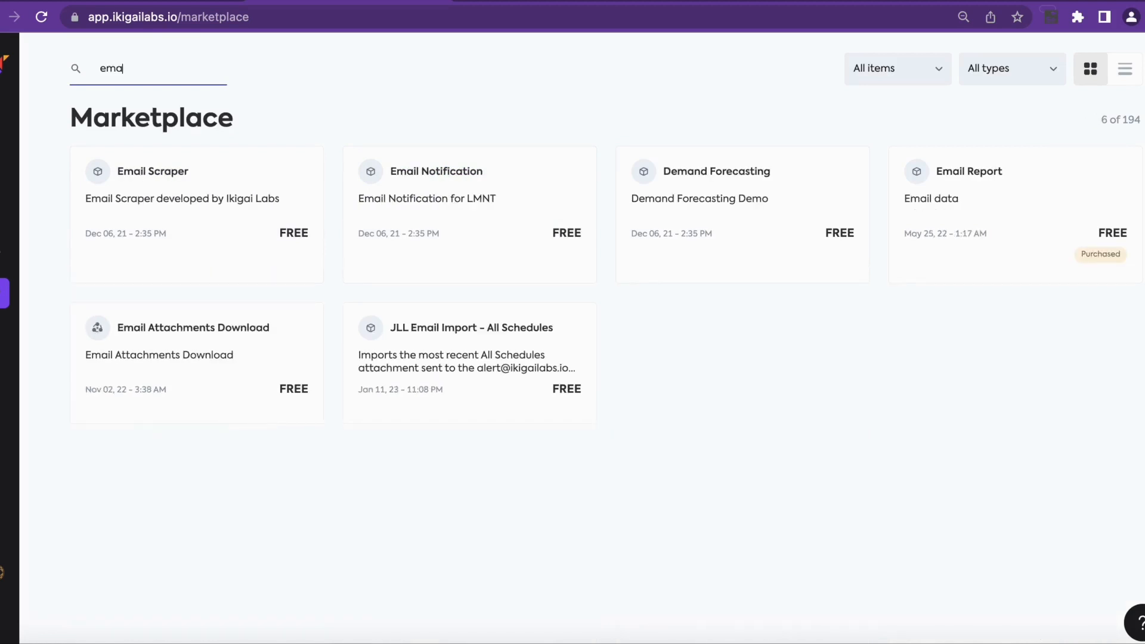
type("il")
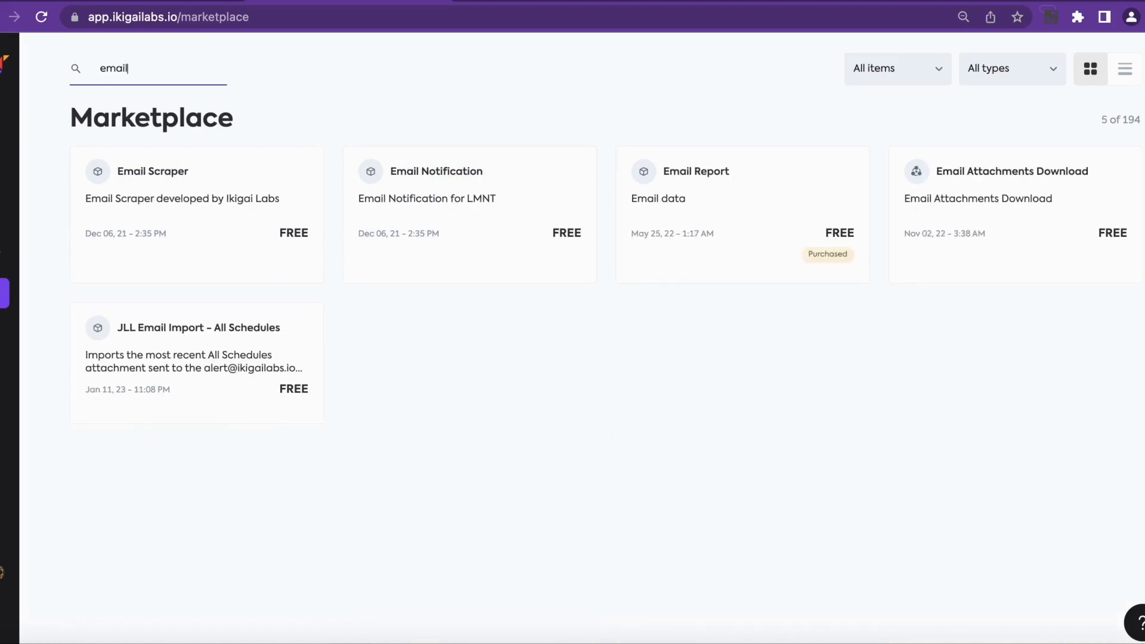
type(" re")
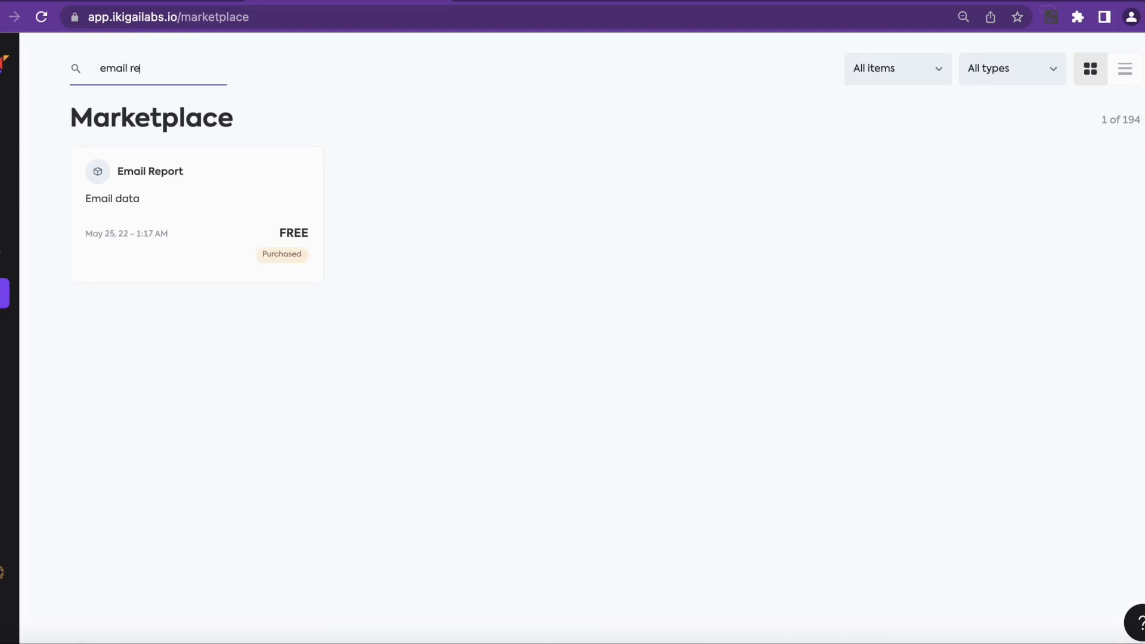
left_click(195, 179)
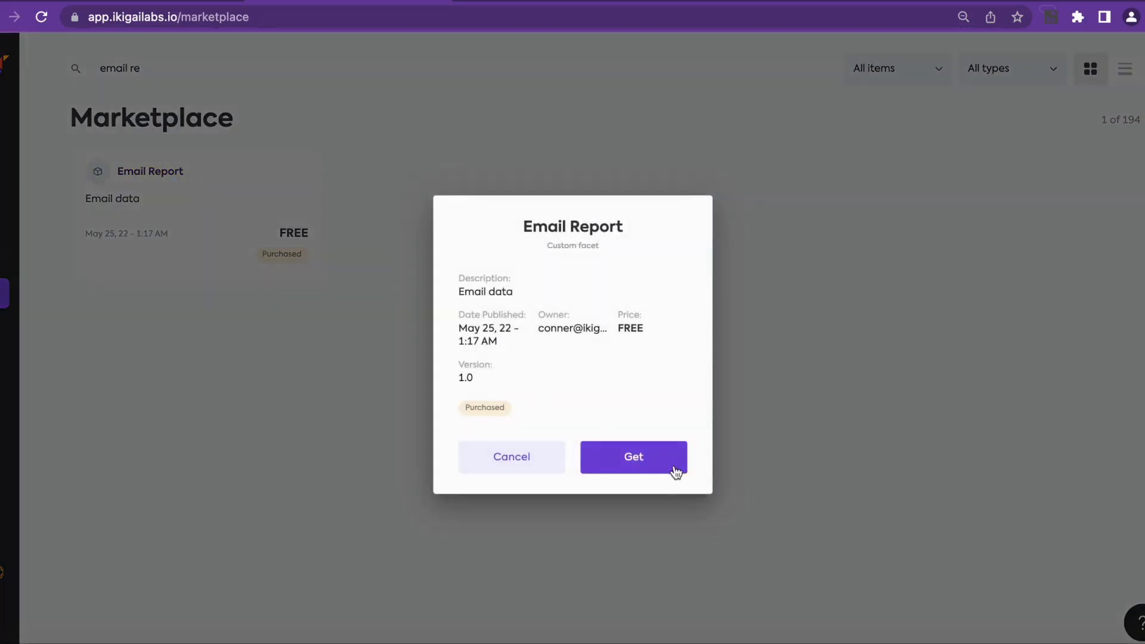
left_click(649, 464)
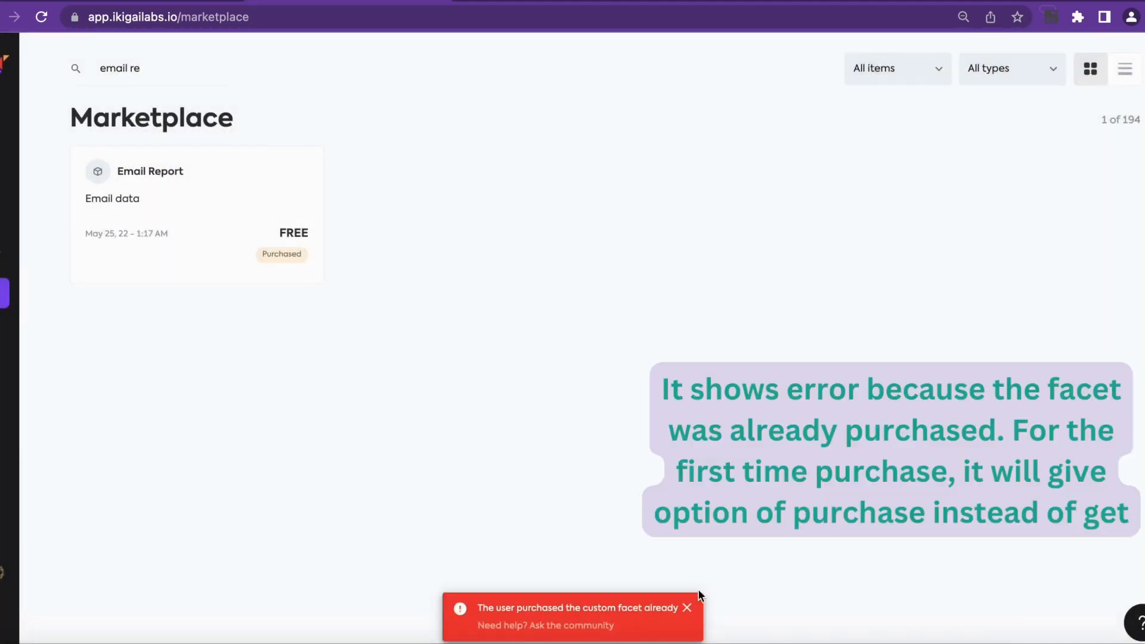
left_click(688, 609)
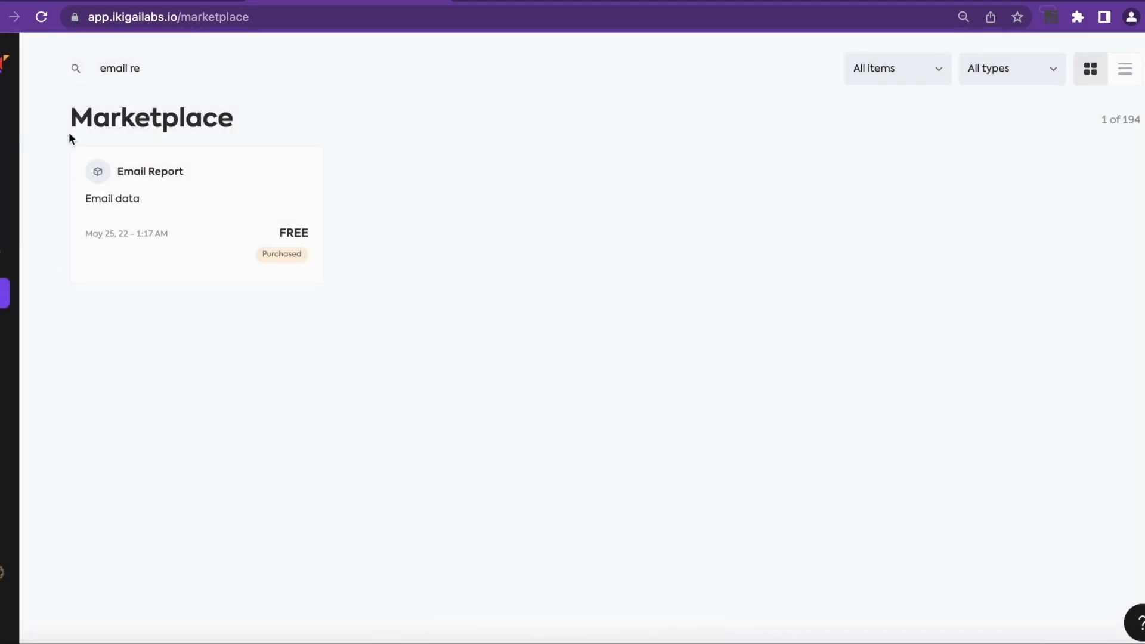
left_click(1, 17)
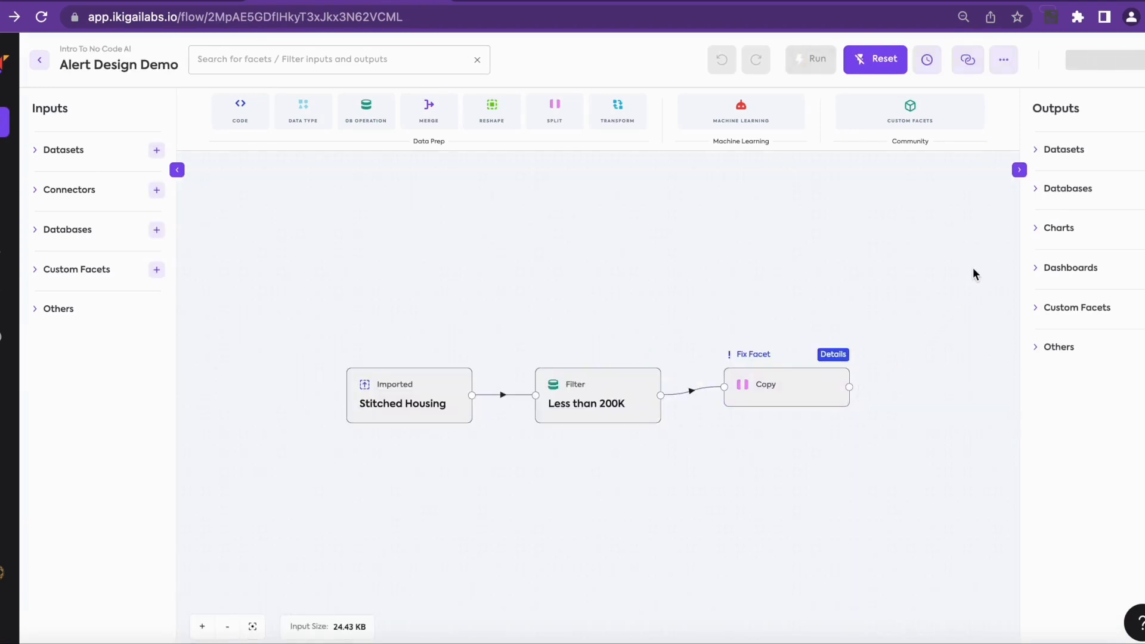
Step: Add an output Custom Facet after Copy and place it below and right of Copy
mouse_move(804, 367)
left_click(765, 423)
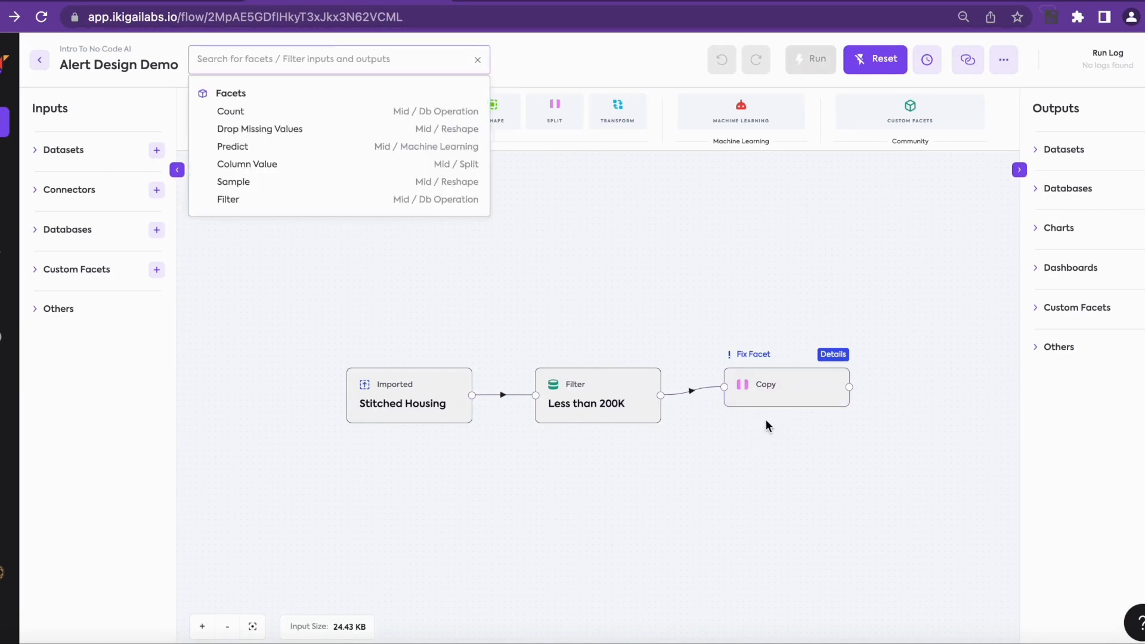
type("custo")
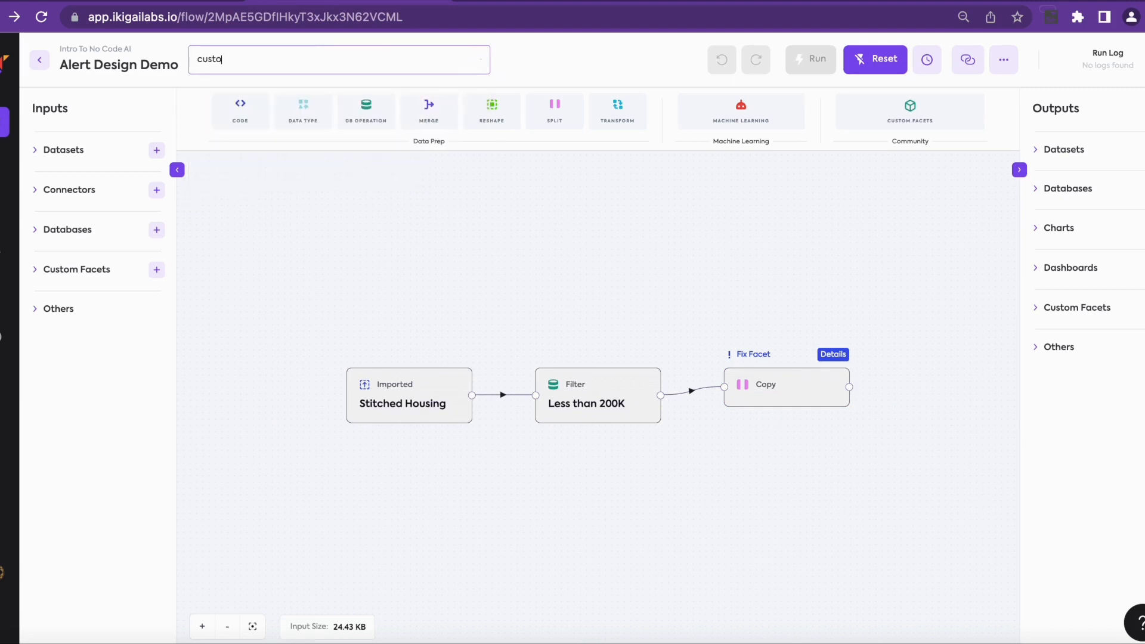
type("m")
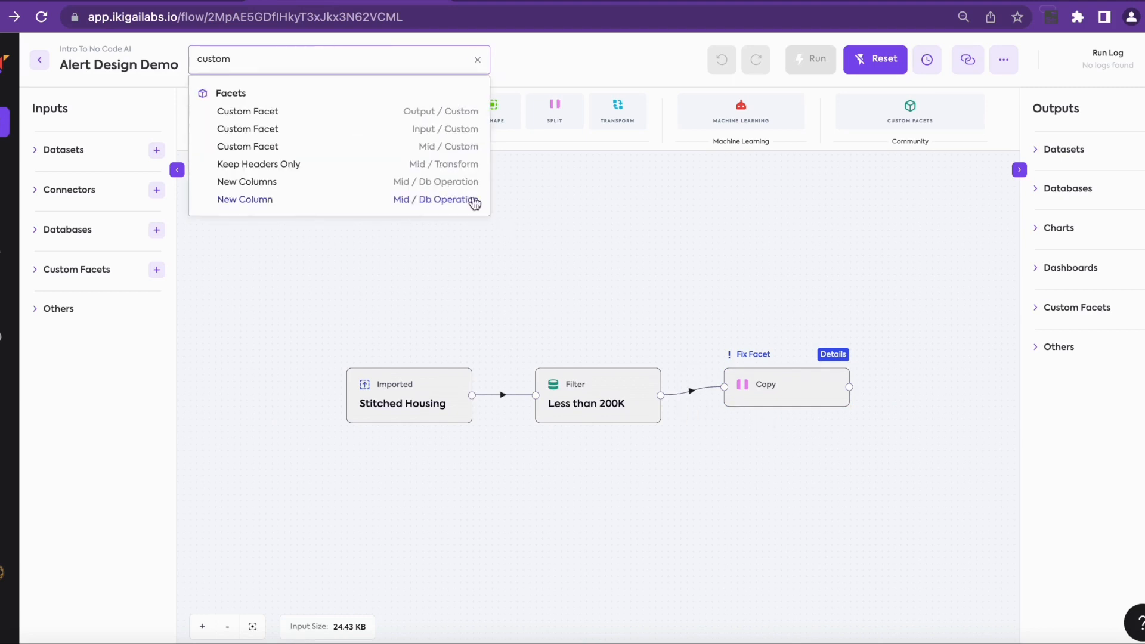
left_click(424, 111)
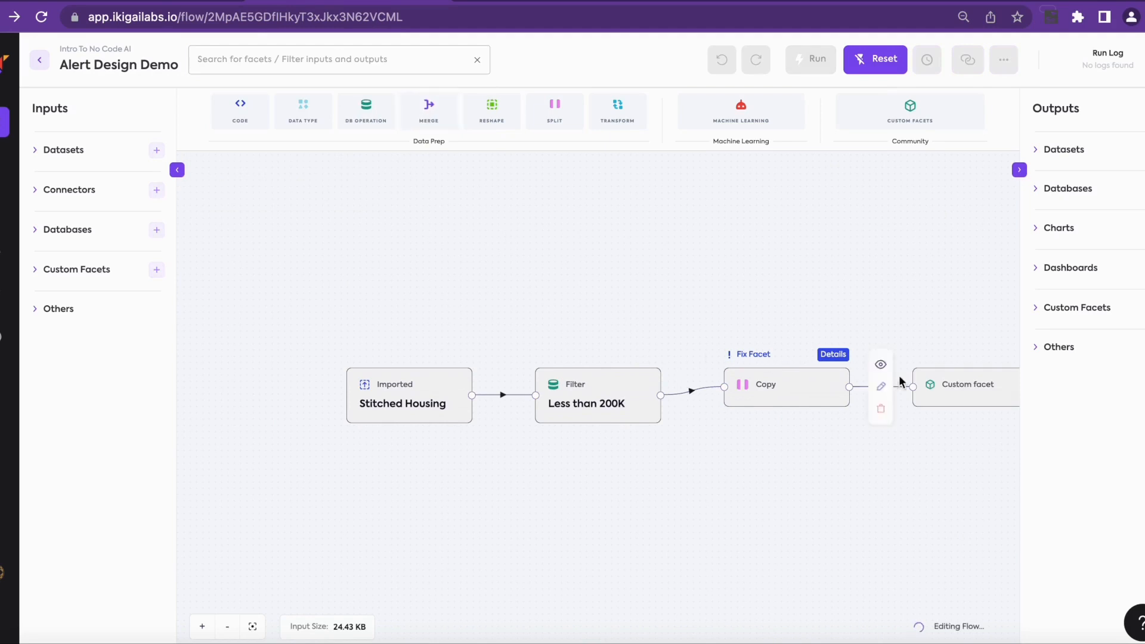
left_click_drag(965, 393, 972, 478)
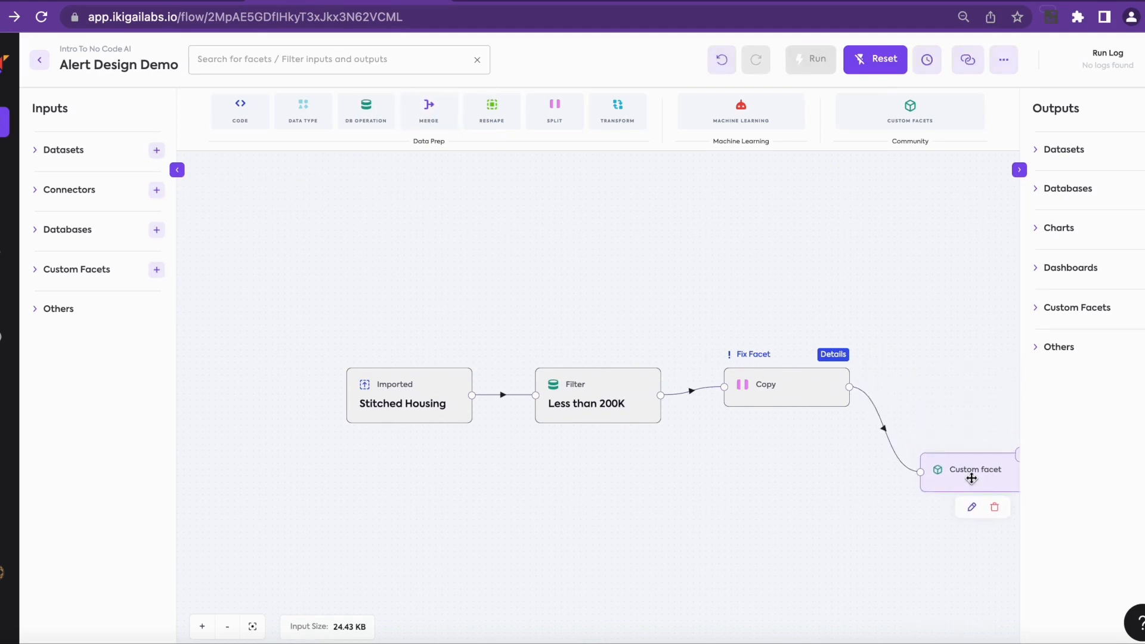
mouse_move(793, 399)
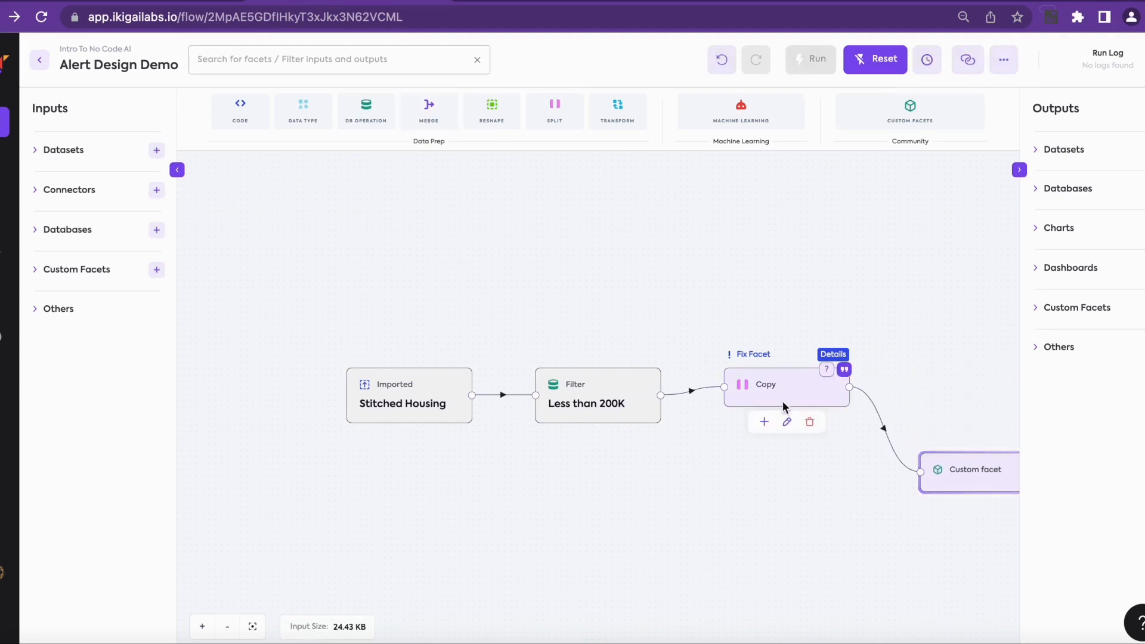
Step: Add an Exported output node after Copy and move it higher on the canvas
left_click(764, 426)
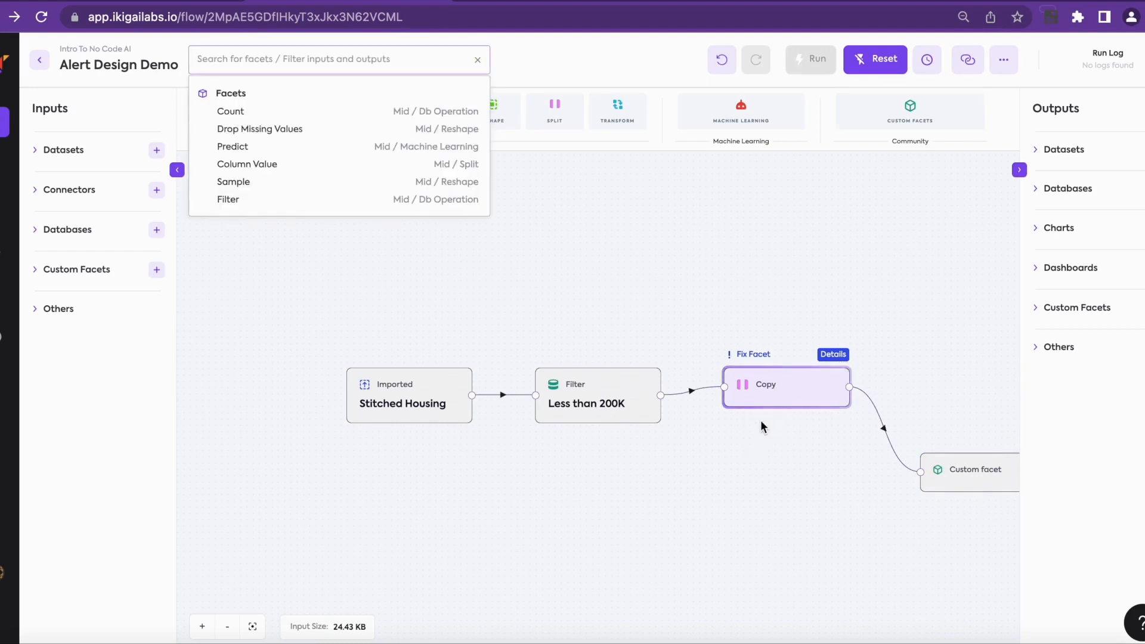
type("c")
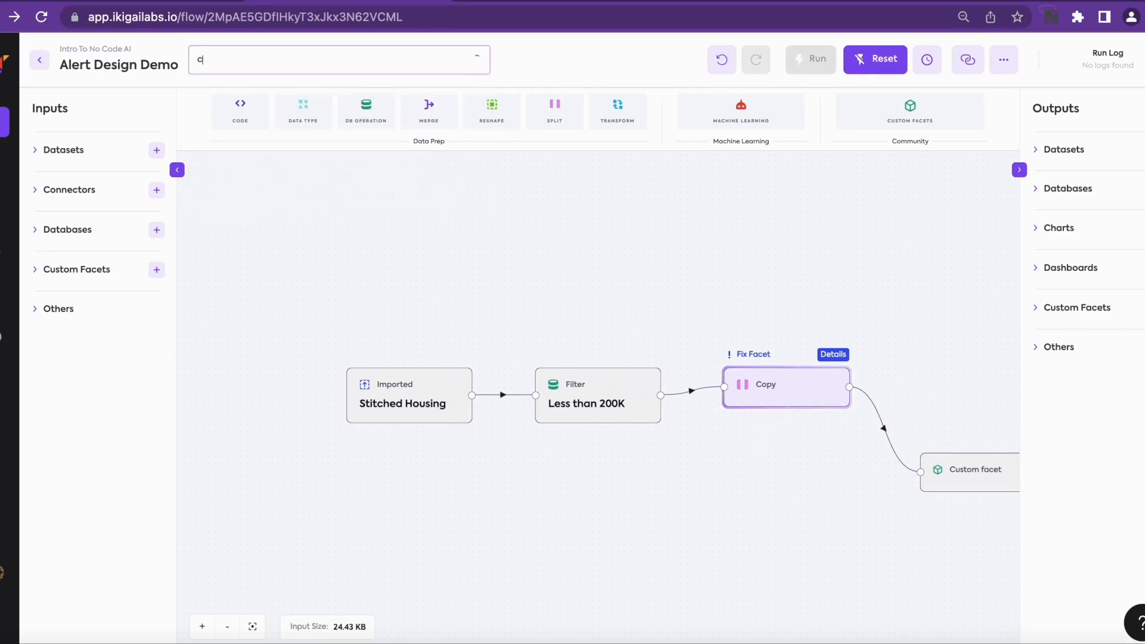
key("BackSpace")
type("exported")
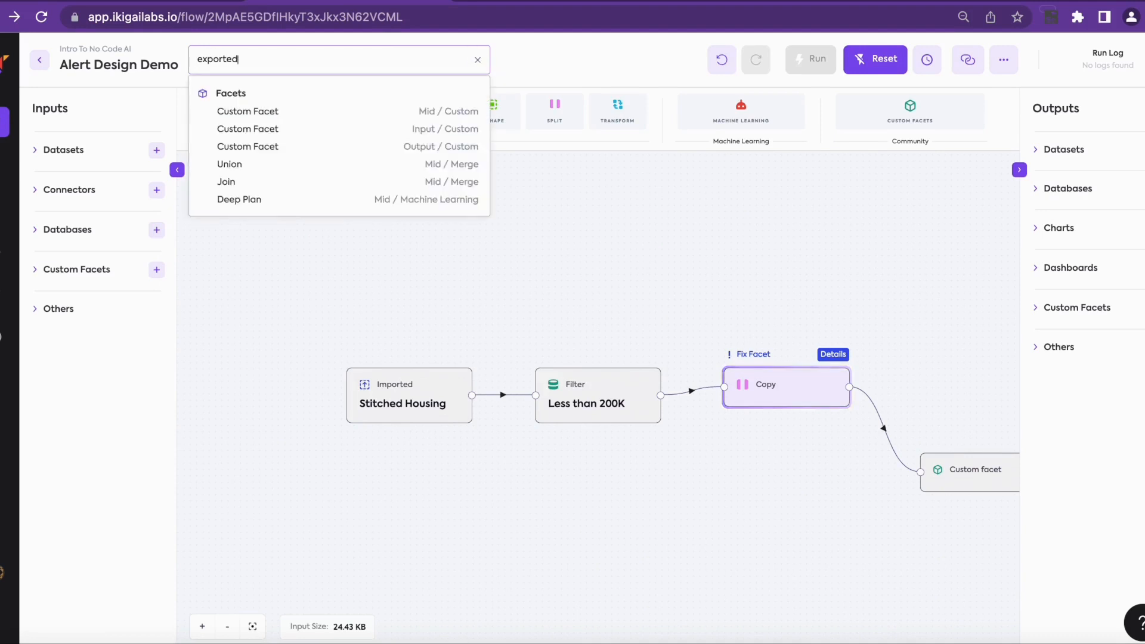
left_click(403, 114)
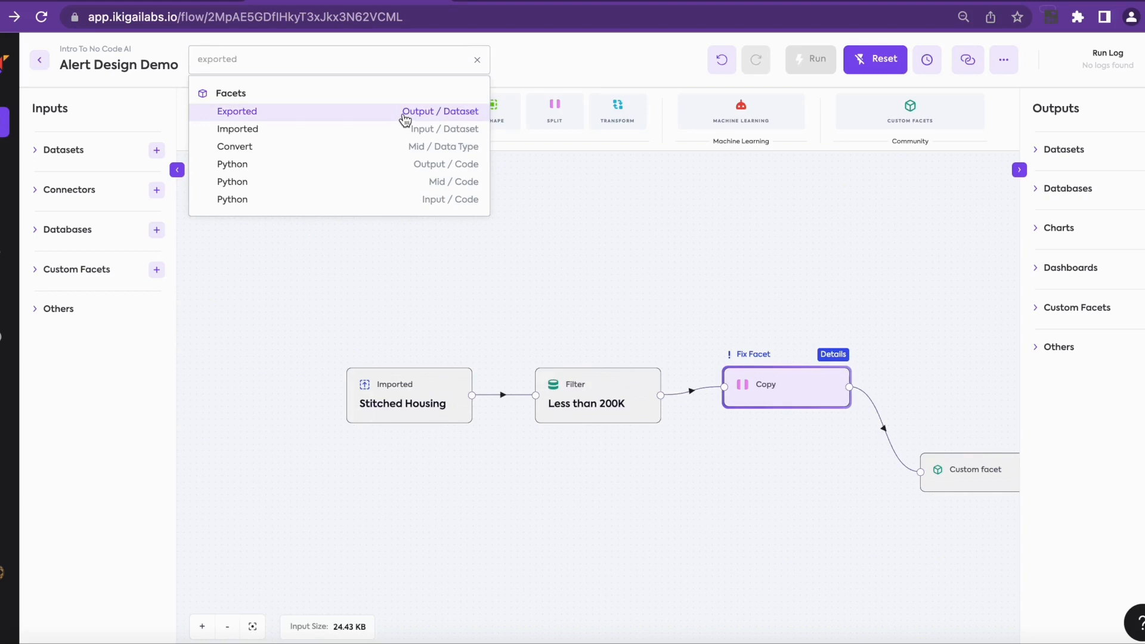
left_click_drag(950, 396, 952, 332)
Step: Name the export MA Houses, save as csv, with dataset name MA houses
left_click(964, 349)
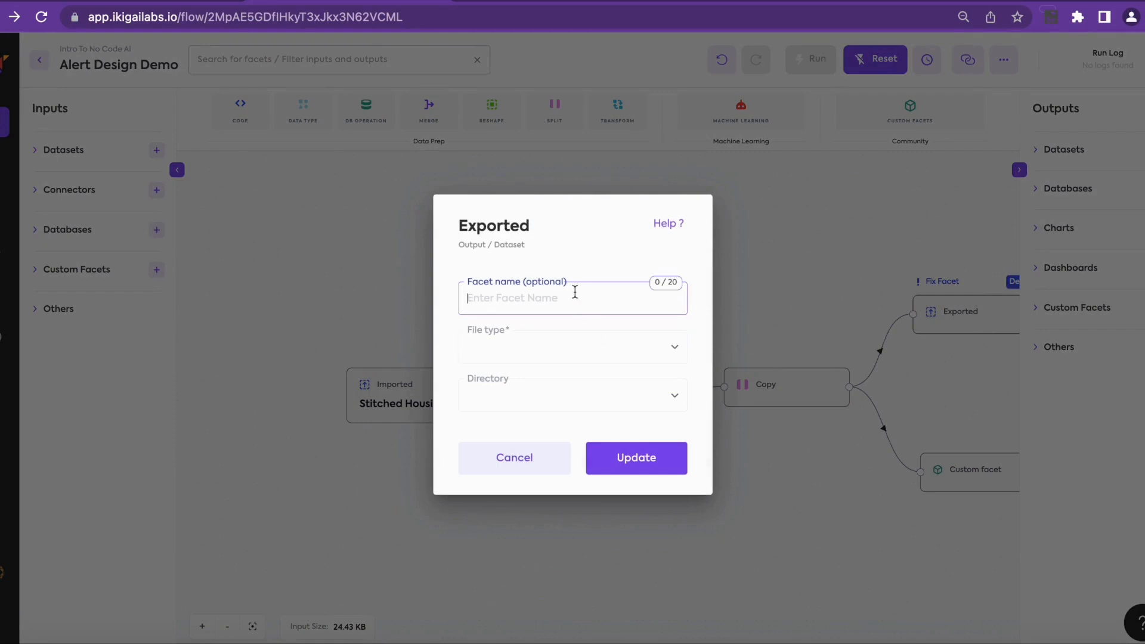
type("MA Houses")
left_click(538, 344)
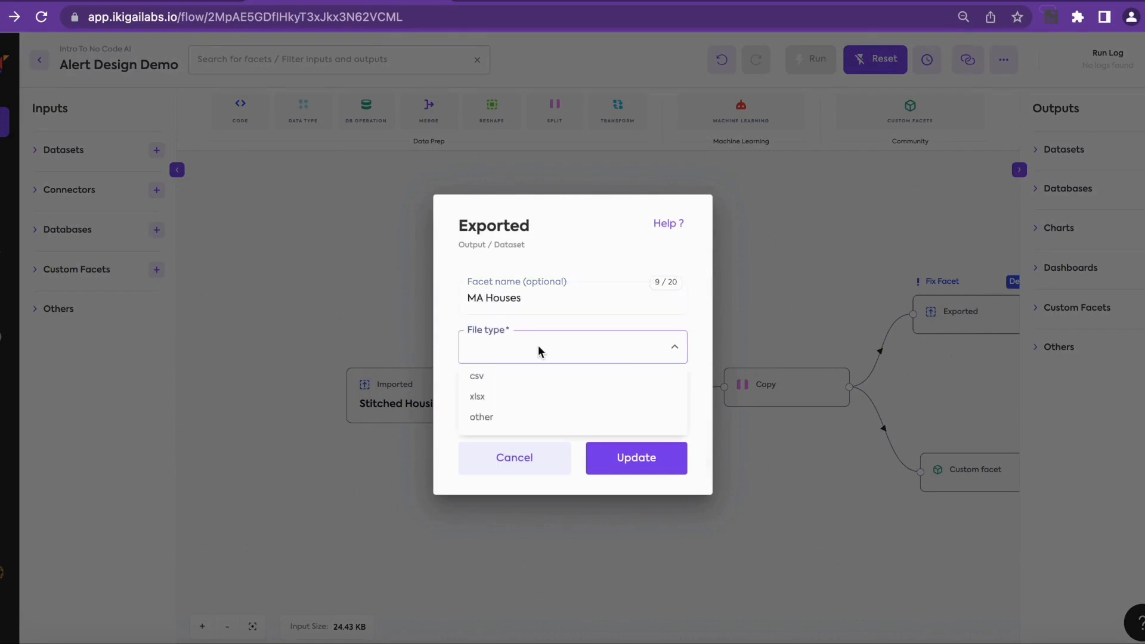
left_click(510, 377)
left_click(509, 344)
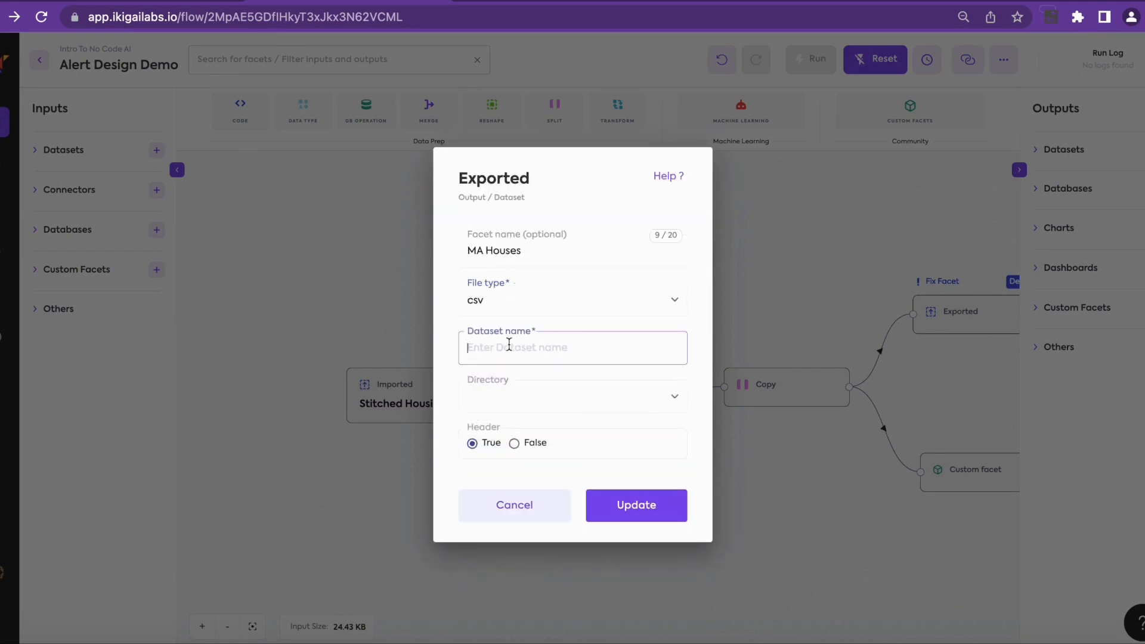
type("MA houses")
left_click(647, 510)
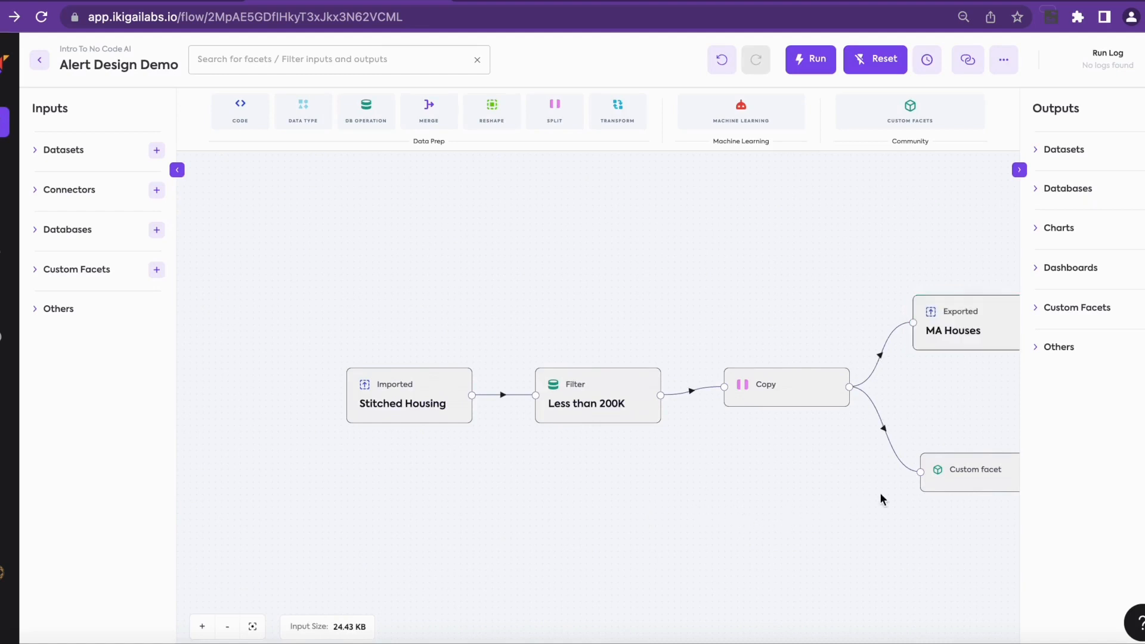
Step: Switch the custom facet node to the Email Report custom facet
left_click_drag(929, 418, 872, 383)
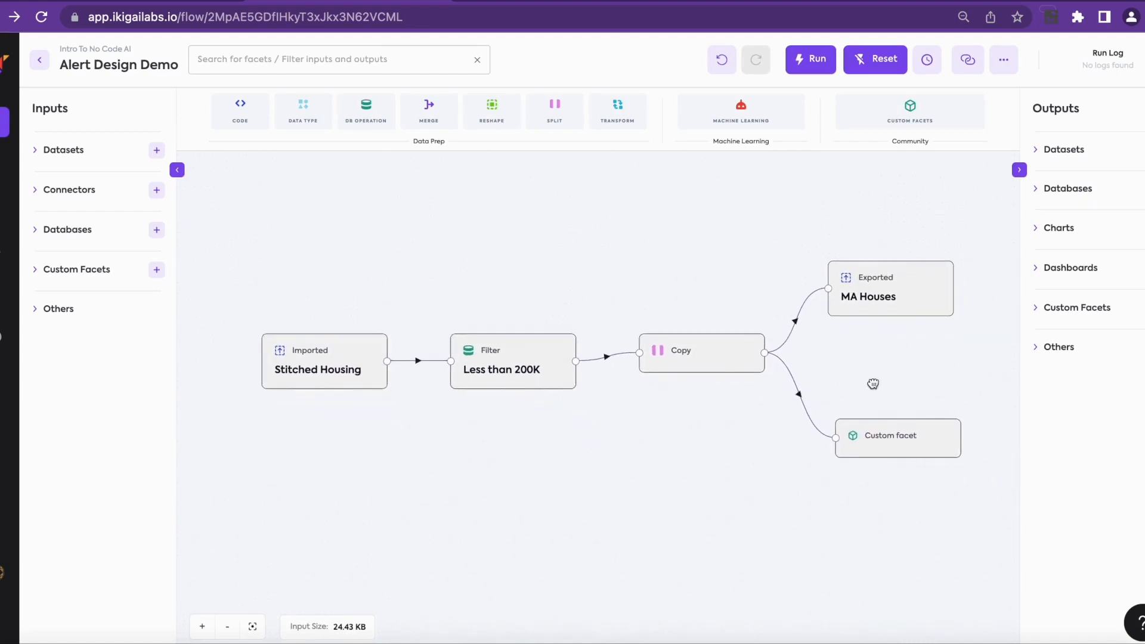
left_click(893, 453)
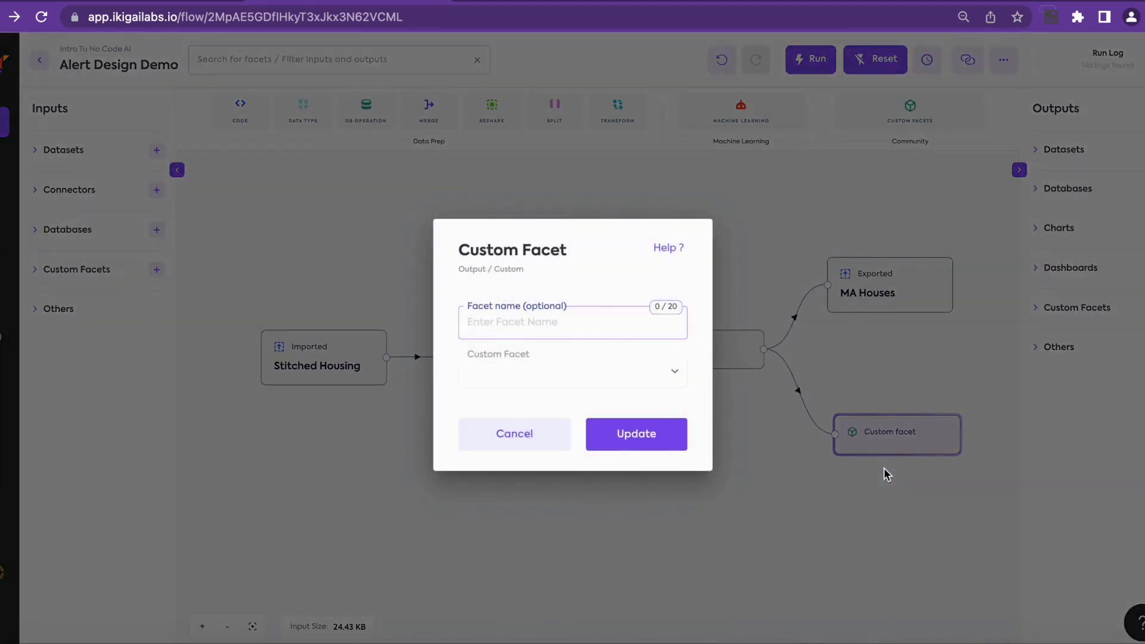
left_click(529, 374)
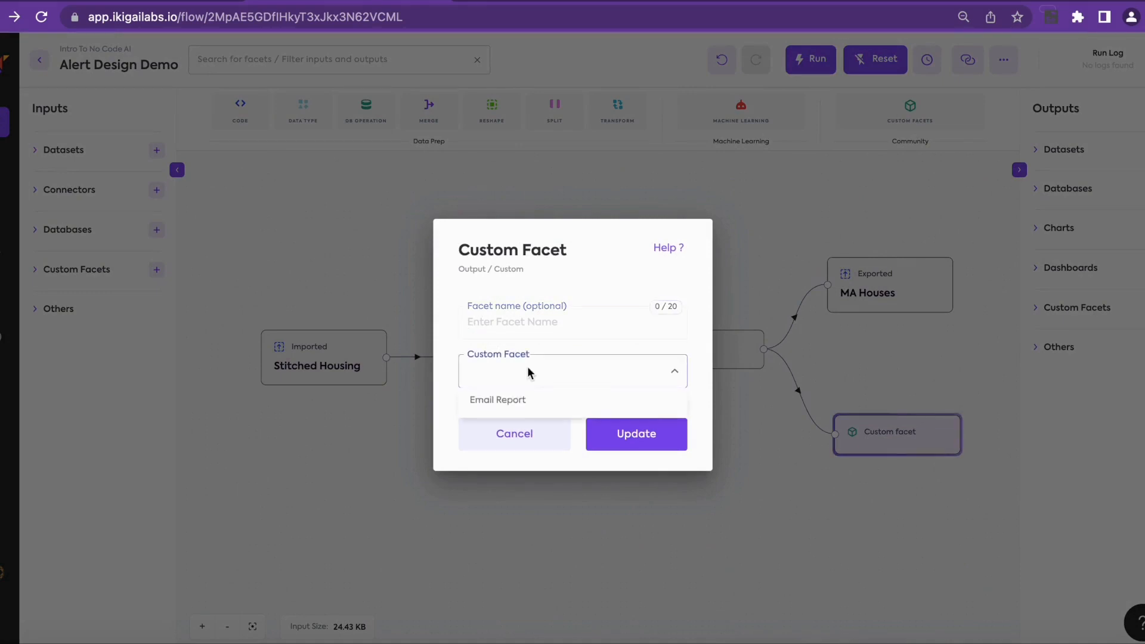
left_click(513, 403)
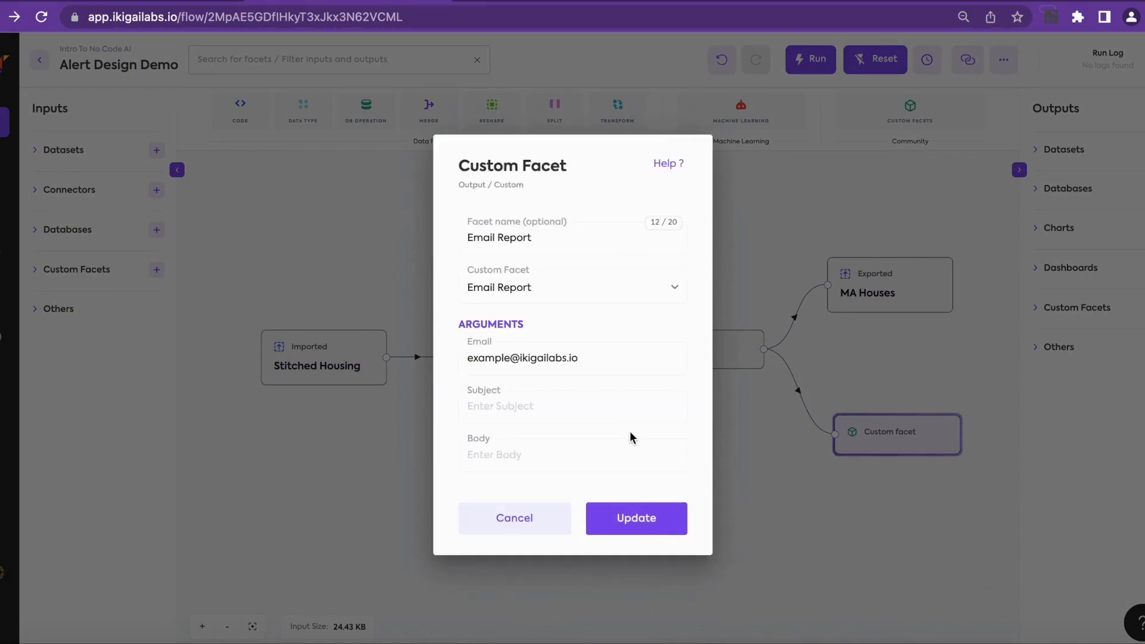
Step: Enter the recipient's e-mail, subject 'Houses under 200K', body 'Please find the attachment'
left_click(591, 356)
triple_click(591, 356)
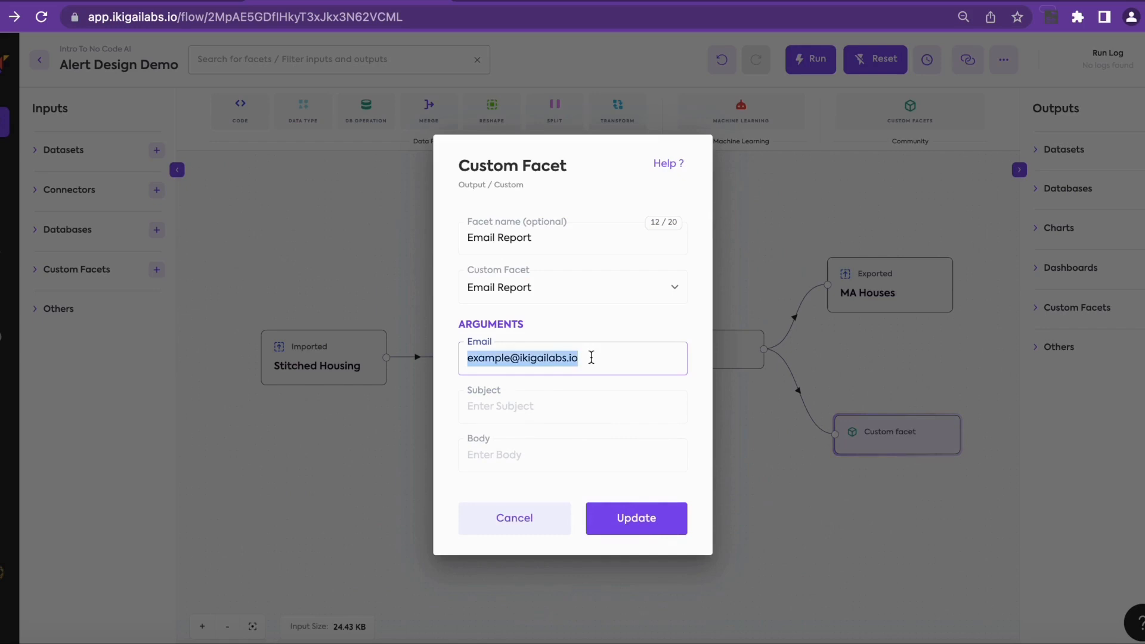
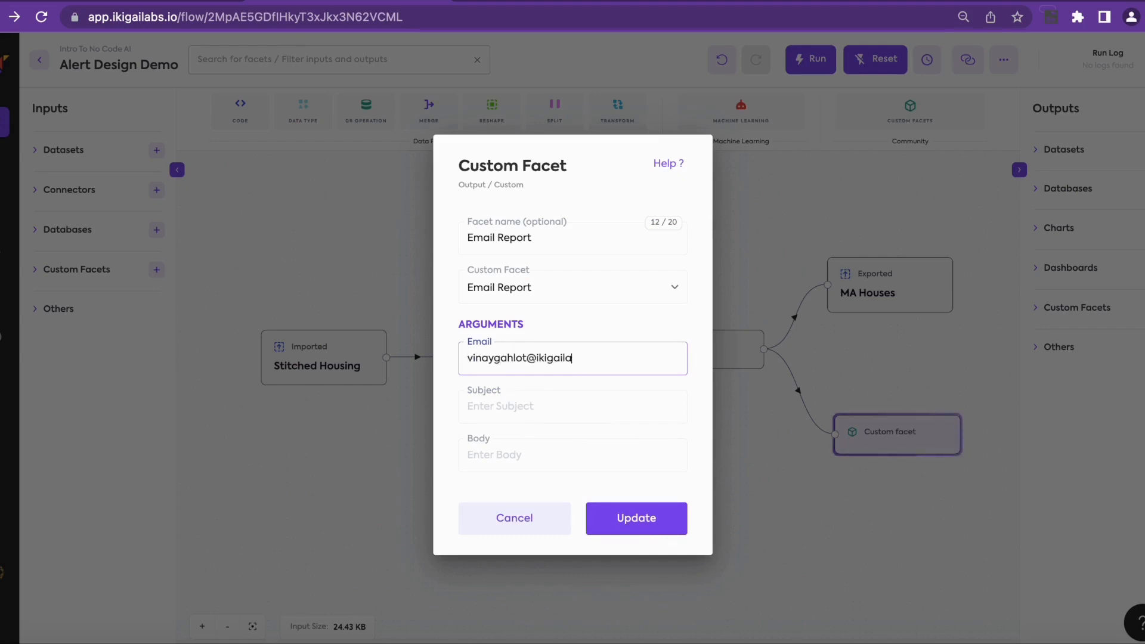
left_click(519, 405)
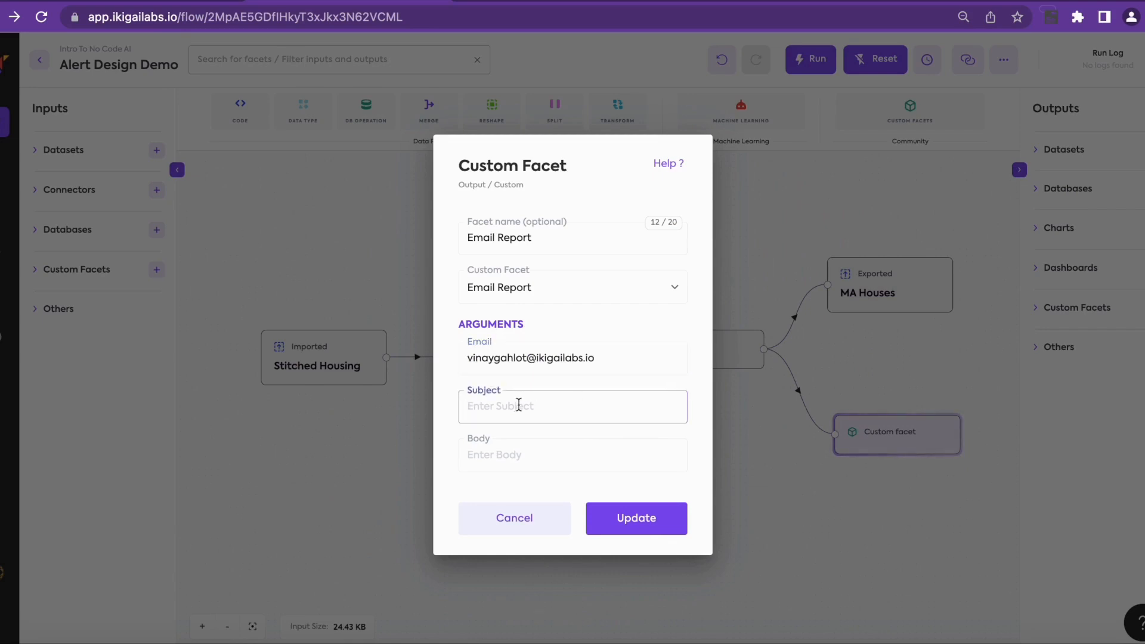
type("Houses under")
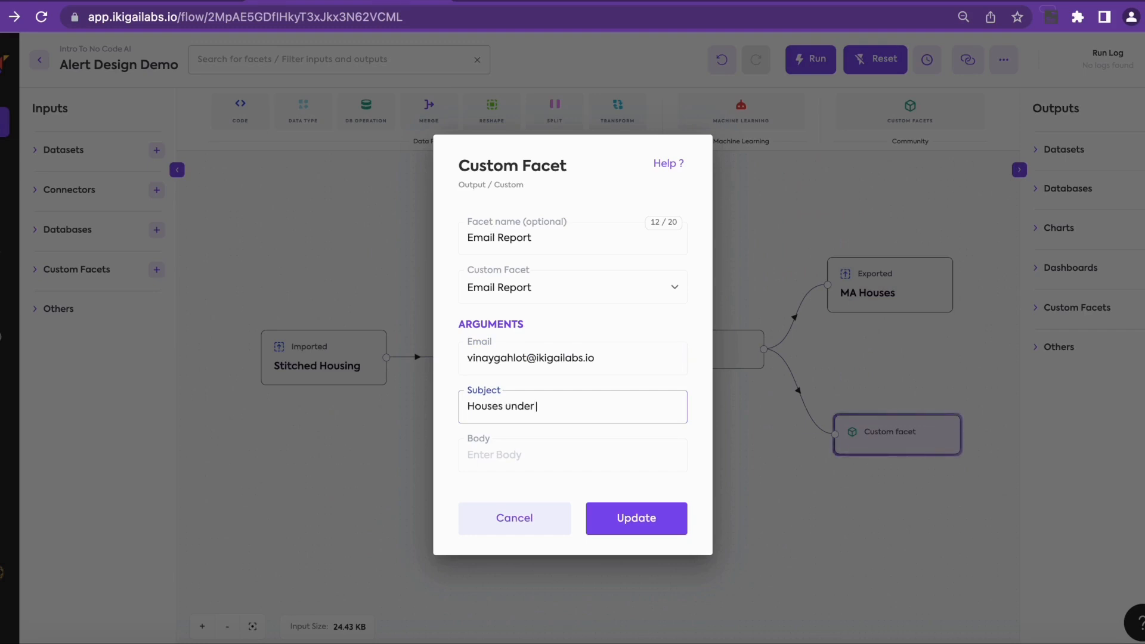
type(" 200")
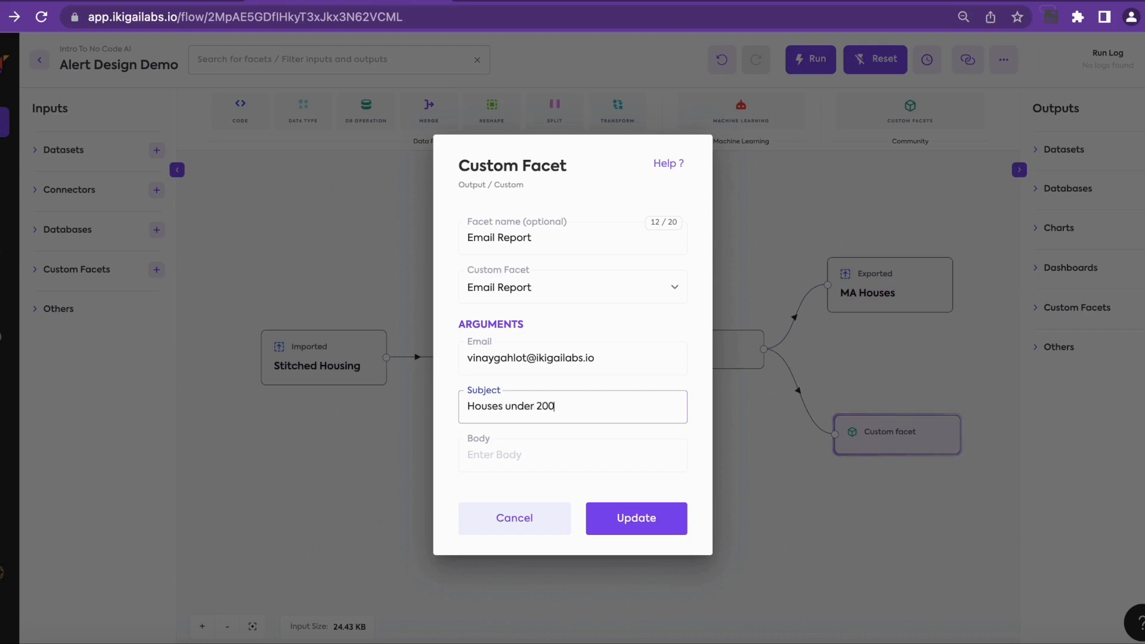
type("K")
left_click(485, 460)
type("Please fi")
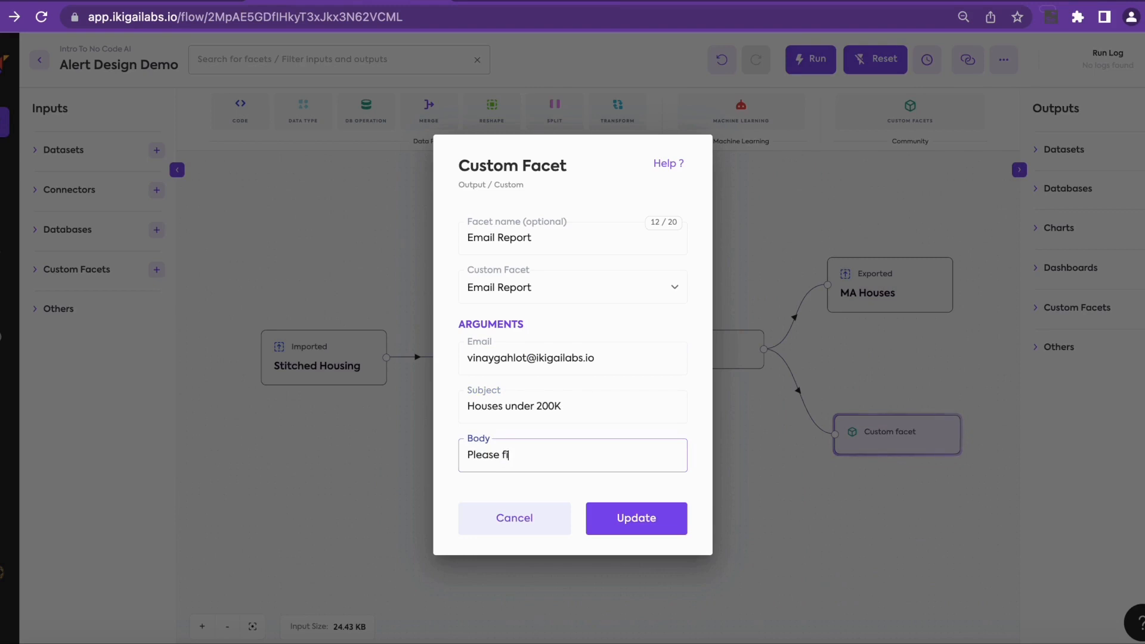
type("nd the atta")
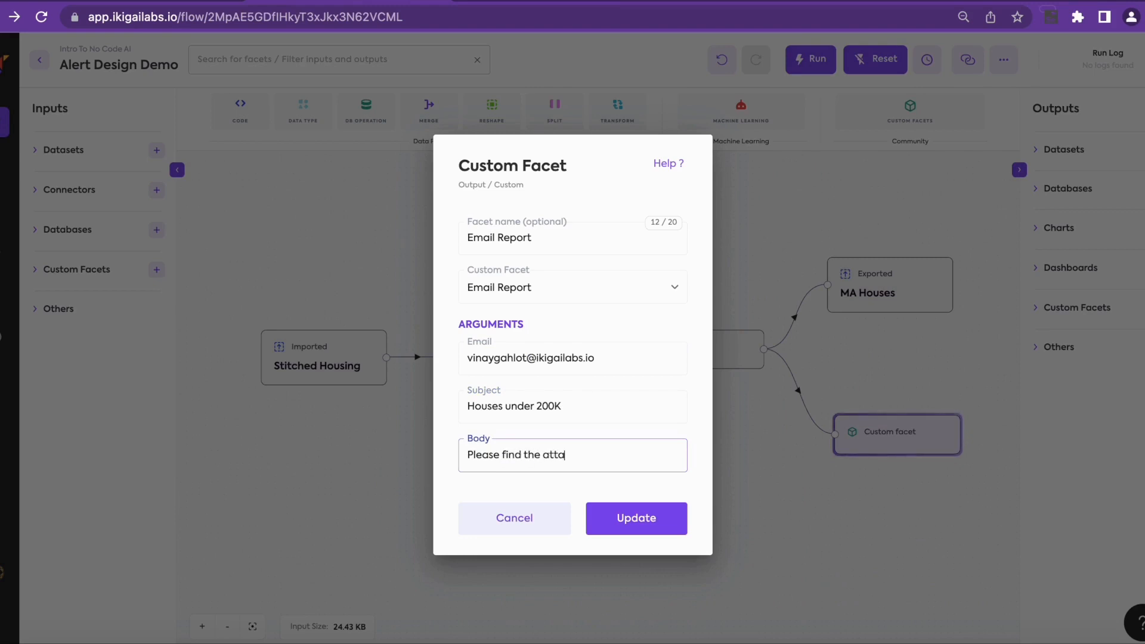
type("chment")
left_click(619, 525)
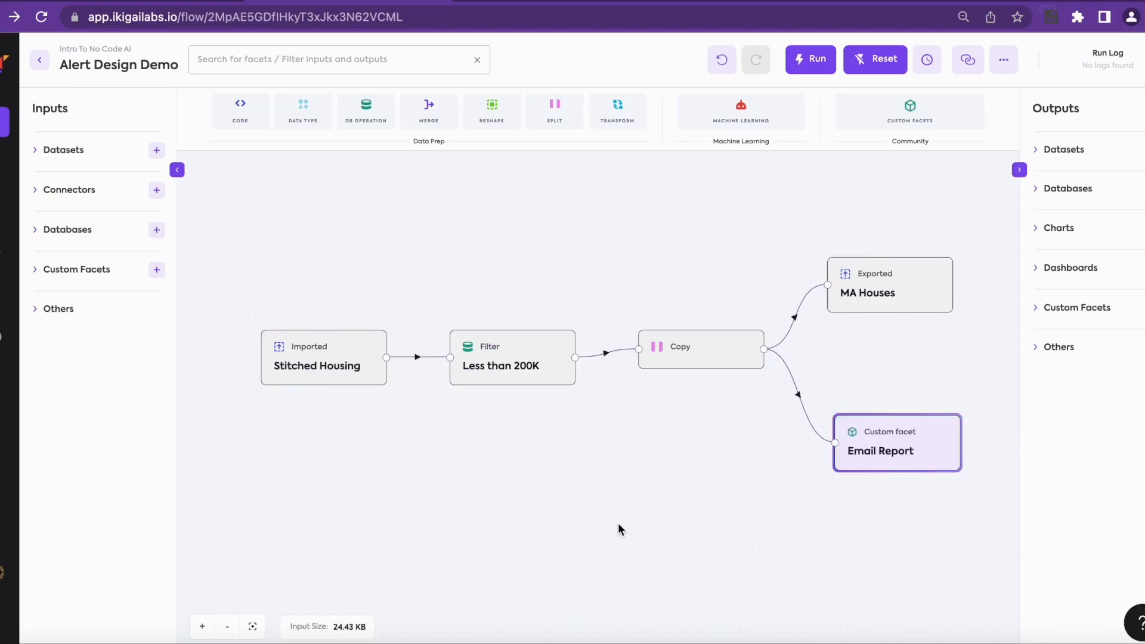
Step: Run the flow to export MA Houses and send the alert, then go to Outlook
left_click(816, 67)
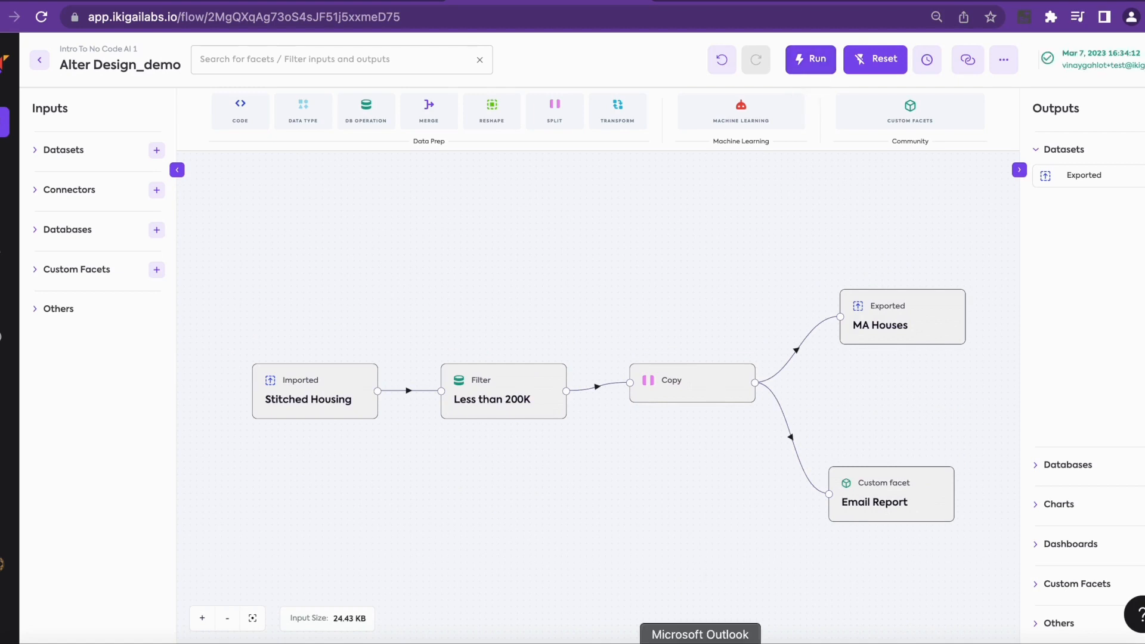
left_click(707, 636)
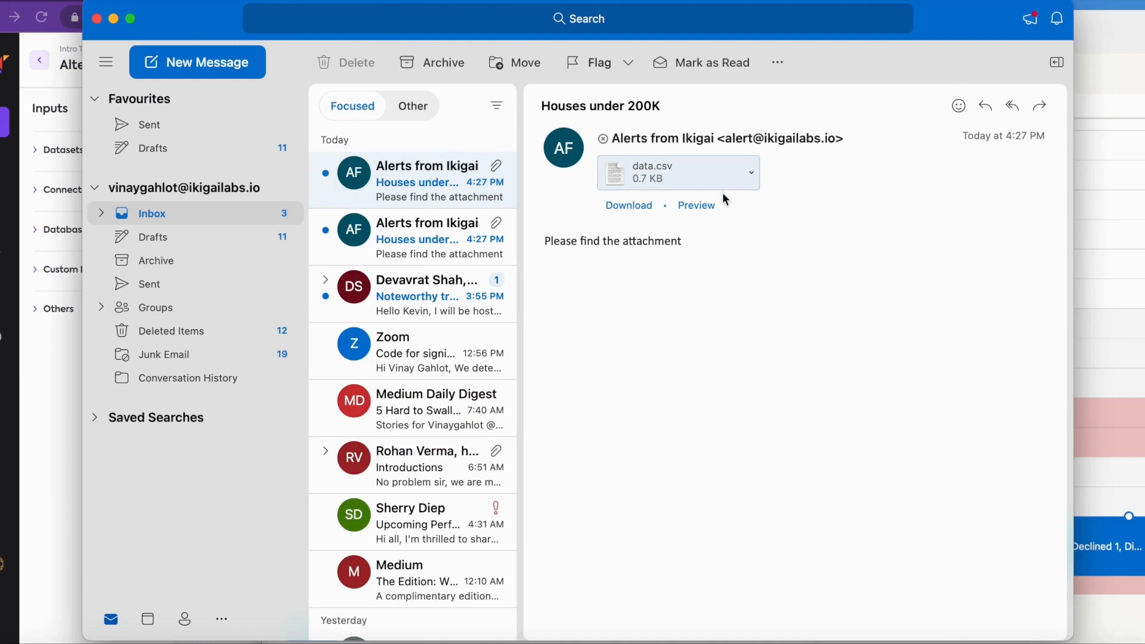
Step: Preview the data.csv attachment of the Houses under 200K email
left_click(696, 207)
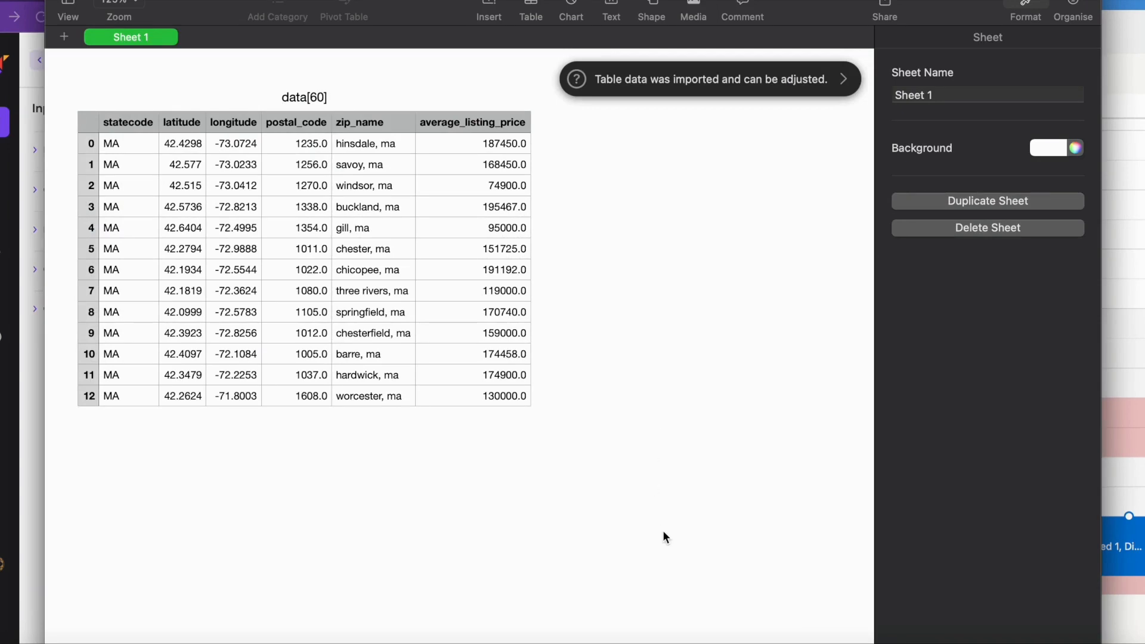
Step: Bring Google Chrome with the Alert Design Demo flow back to the front
left_click(183, 643)
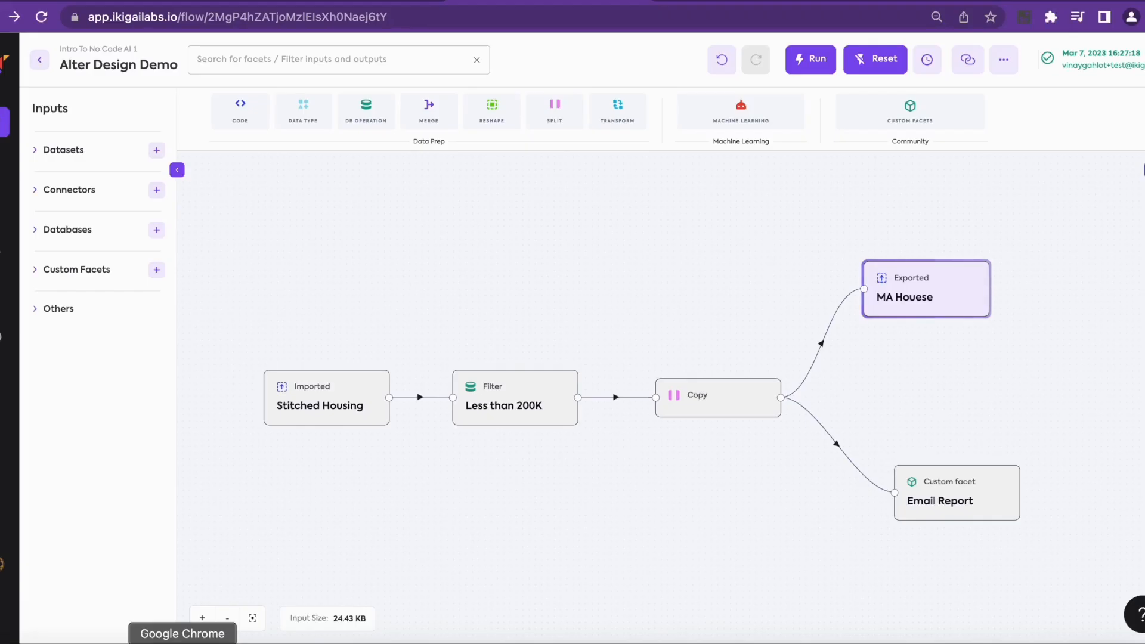